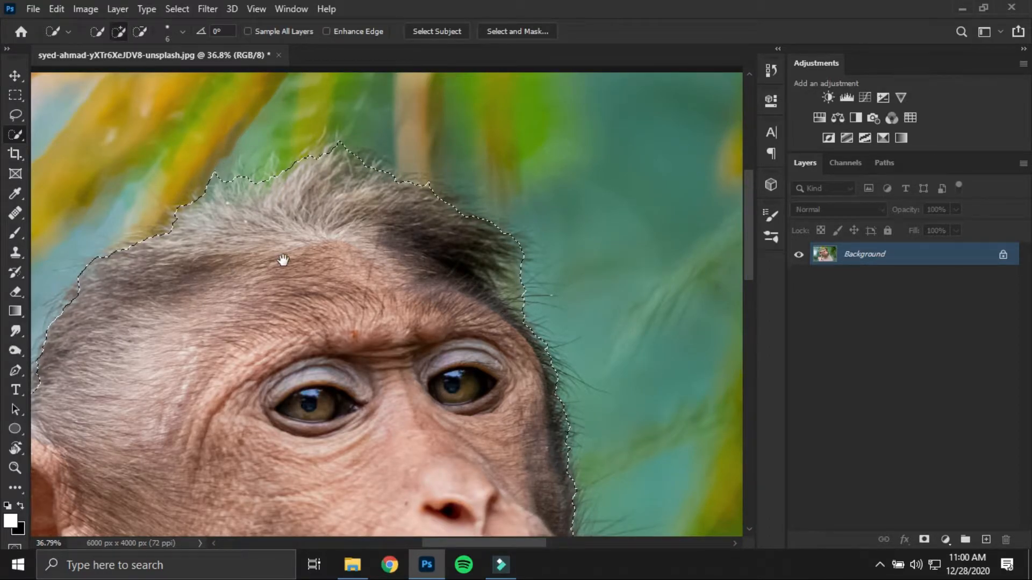
Extend the quick selection to include the monkey's raised hand, fingers and the fur below its ear.
scroll(283, 260, down, 3)
scroll(268, 263, up, 2)
drag(234, 333, 286, 238)
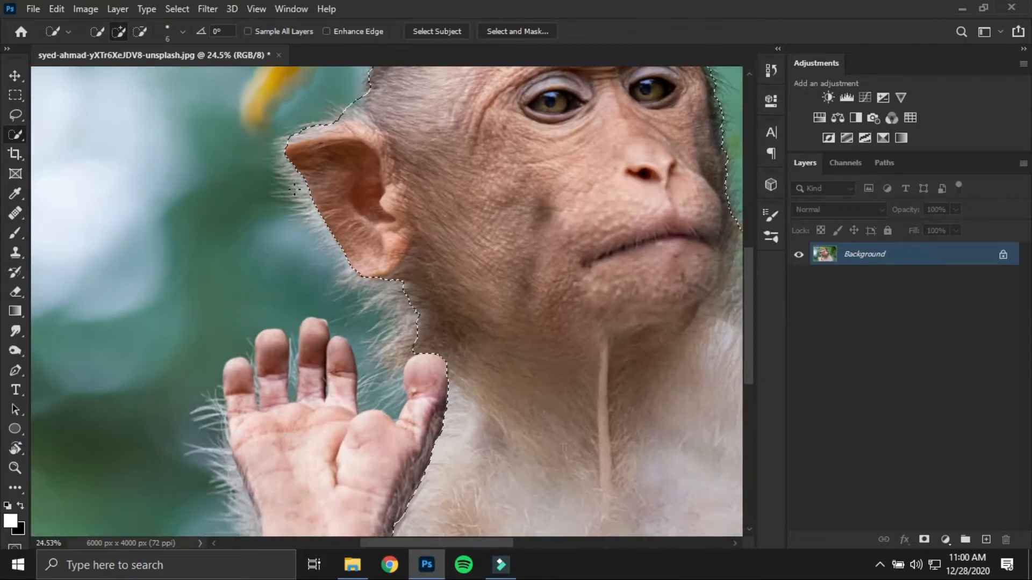
mouse_move(362, 266)
mouse_down()
mouse_move(393, 323)
mouse_move(383, 360)
mouse_move(411, 414)
mouse_move(377, 444)
mouse_move(376, 429)
mouse_move(358, 430)
mouse_move(341, 352)
mouse_move(309, 337)
mouse_move(290, 434)
mouse_move(278, 347)
mouse_move(210, 410)
mouse_move(231, 484)
mouse_move(279, 298)
mouse_move(231, 304)
mouse_move(254, 449)
mouse_move(233, 303)
mouse_move(236, 231)
mouse_up()
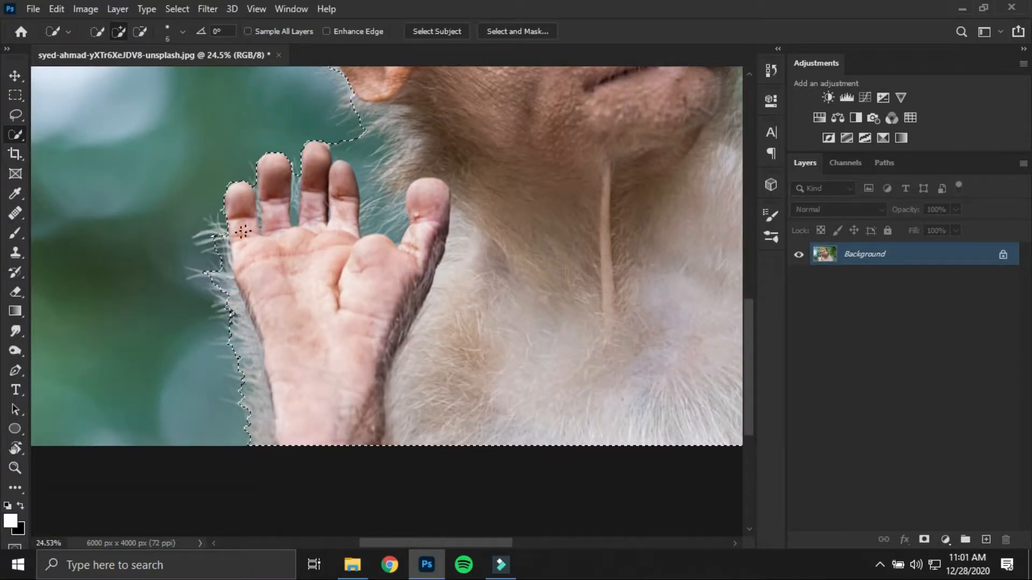
Subtract the background gap between the monkey's fingers from the selection.
mouse_move(363, 156)
mouse_down()
mouse_move(341, 144)
mouse_move(367, 189)
mouse_up()
scroll(293, 215, up, 3)
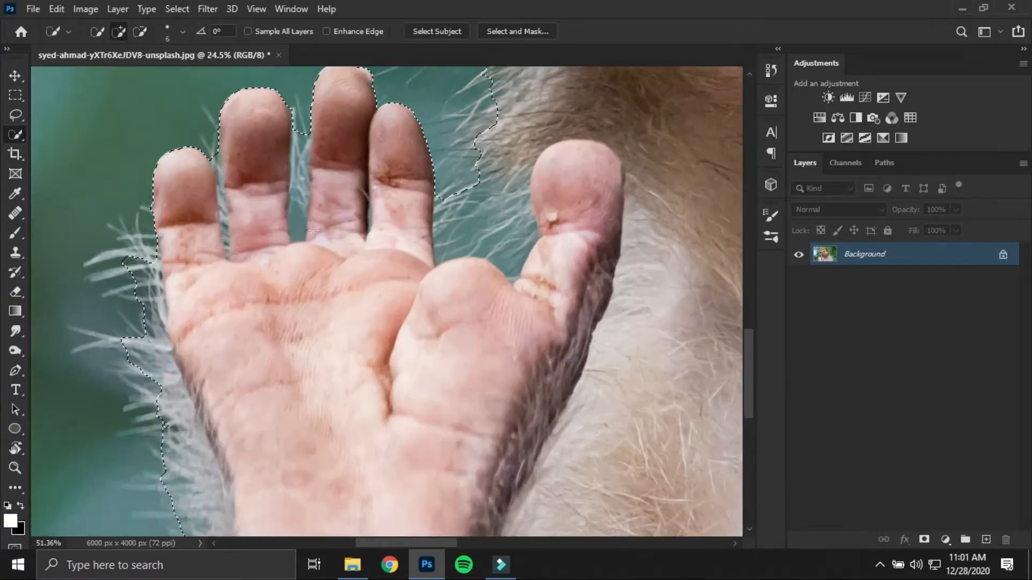
alt+click(295, 222)
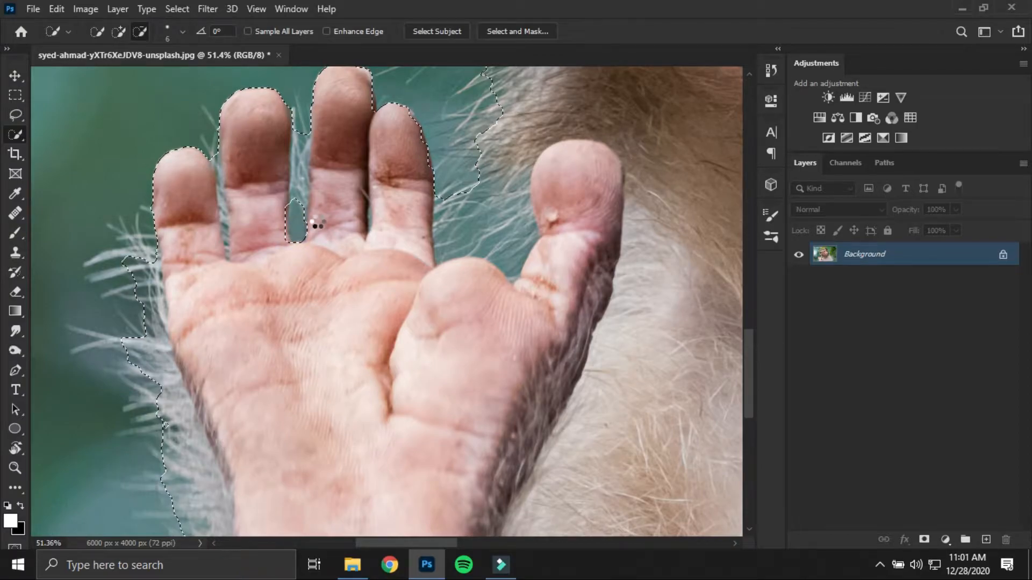
key(ctrl+0)
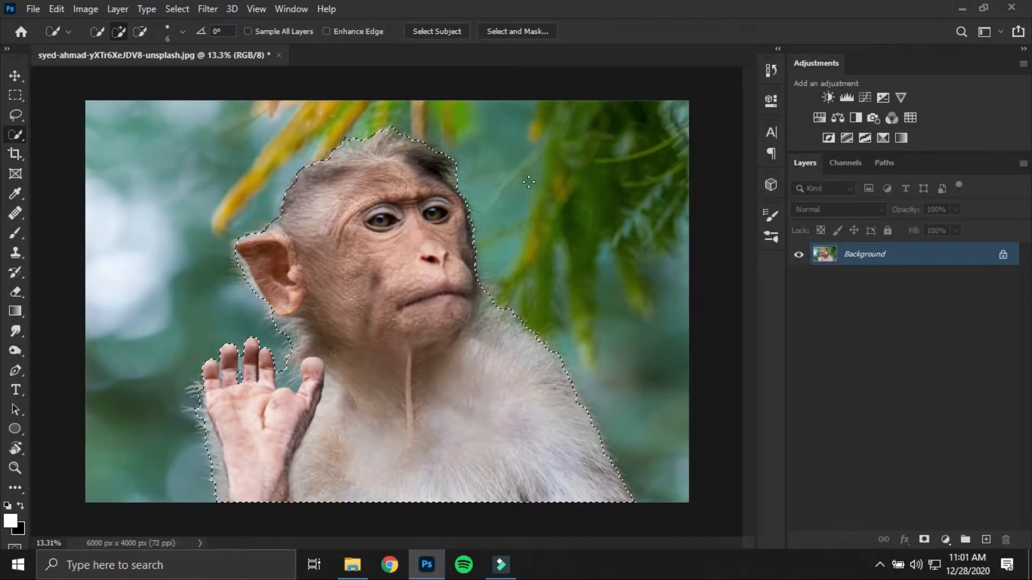
Start Select and Mask on the monkey selection and set the overlay opacity to 80%.
click(507, 31)
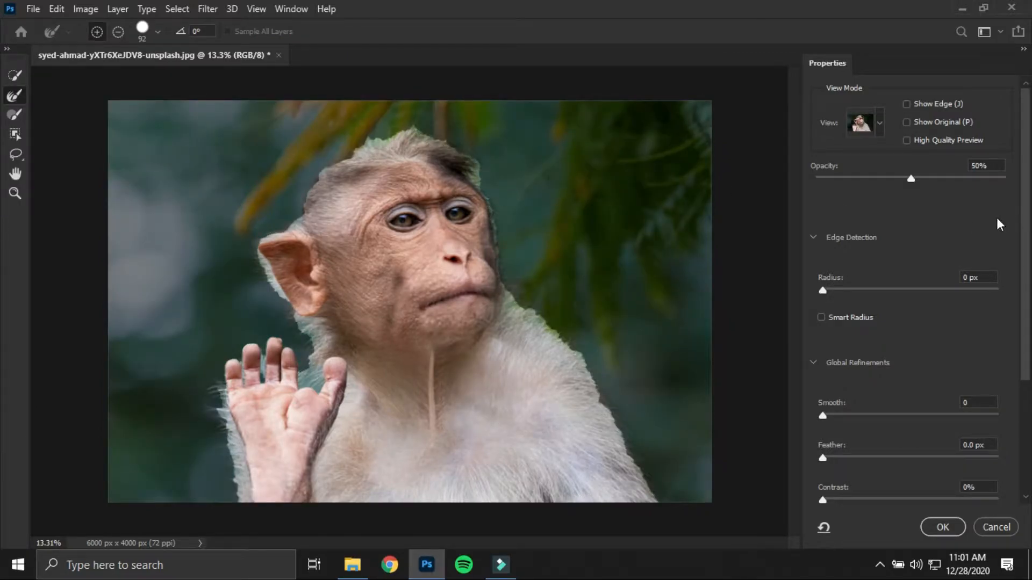
drag(911, 178, 970, 184)
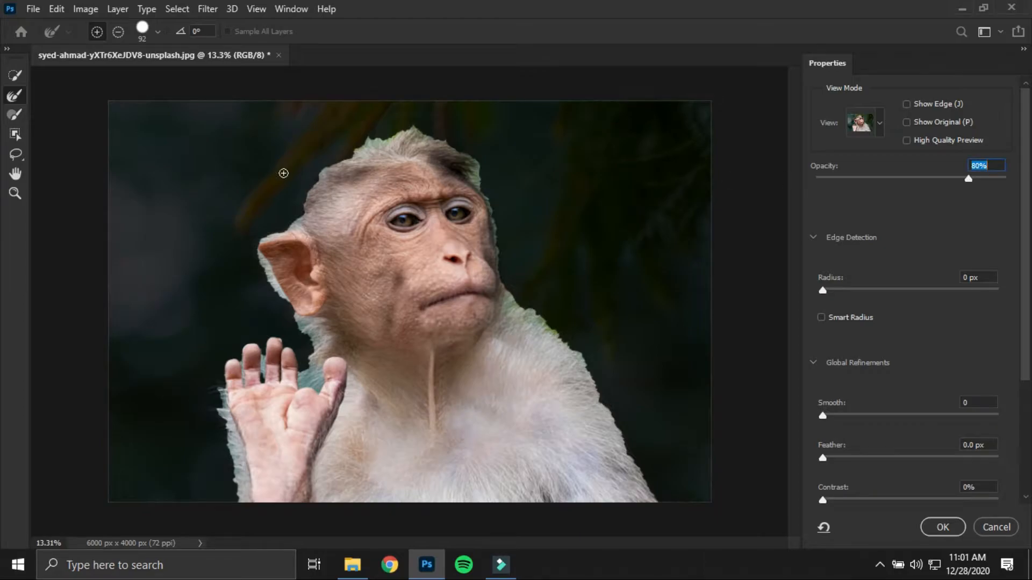
Paint with the Refine Edge Brush along the outer fur of the raised hand and wrist.
click(15, 98)
mouse_move(248, 340)
mouse_down()
mouse_move(284, 325)
mouse_move(288, 258)
mouse_up()
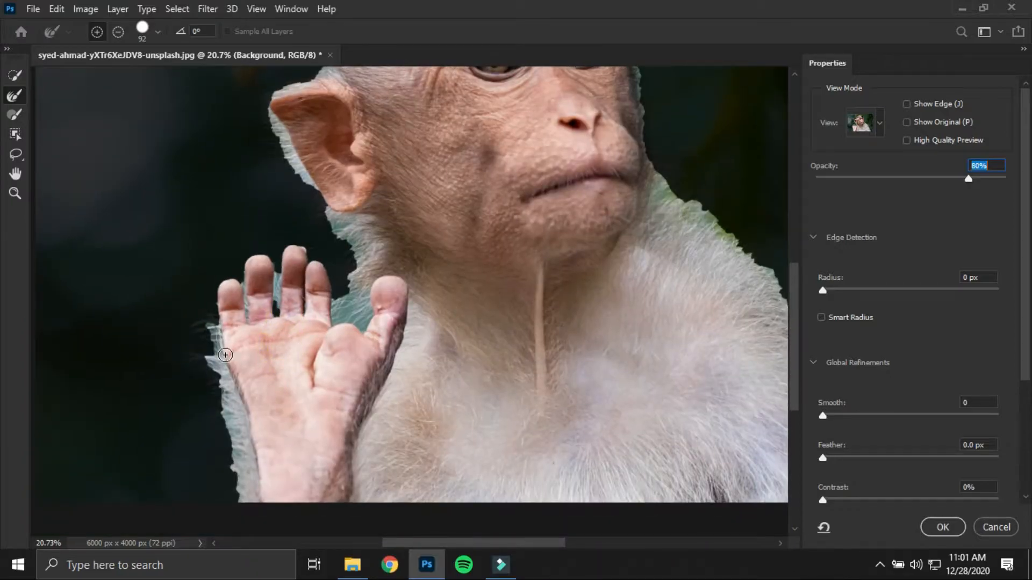
mouse_move(235, 352)
mouse_down()
mouse_move(256, 346)
mouse_move(296, 299)
mouse_up()
drag(237, 246, 229, 243)
mouse_move(258, 292)
mouse_down()
mouse_move(219, 288)
mouse_move(266, 342)
mouse_up()
mouse_move(281, 385)
mouse_down()
mouse_move(261, 366)
mouse_move(285, 509)
mouse_up()
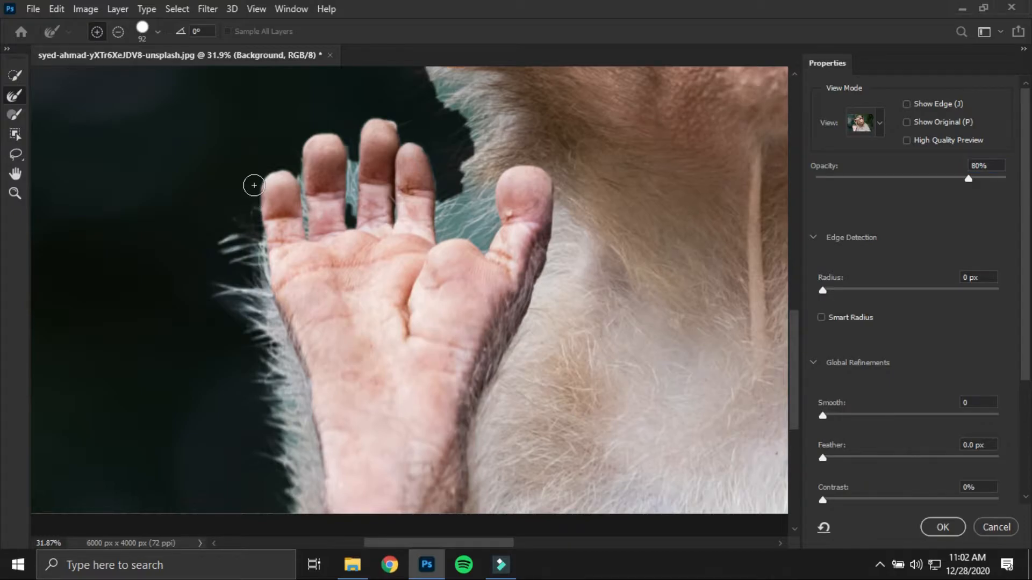
drag(254, 235, 253, 210)
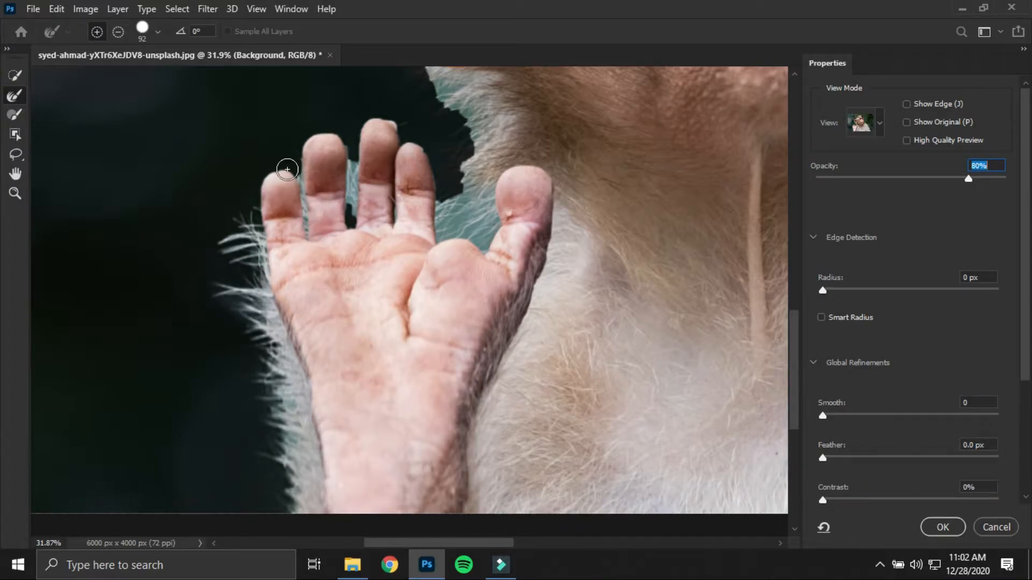
Refine the edges of the fingers and the background gaps between them.
drag(334, 172, 328, 240)
click(298, 238)
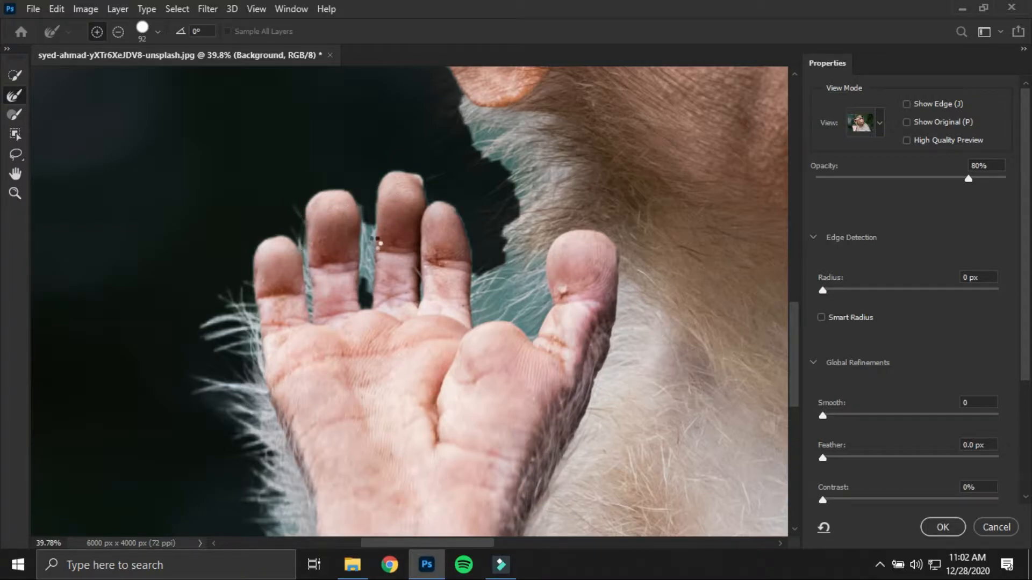
click(368, 277)
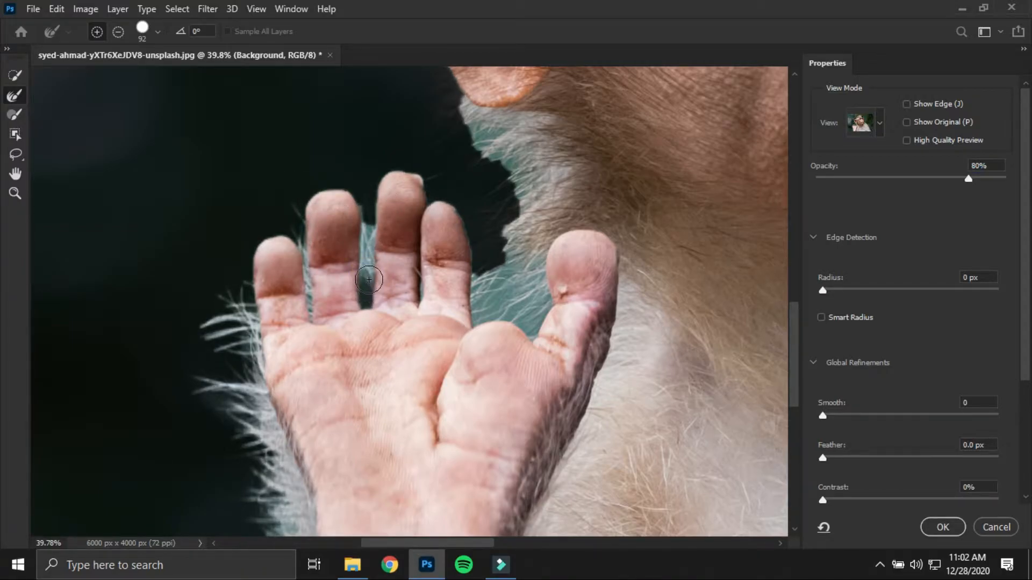
drag(365, 233, 365, 205)
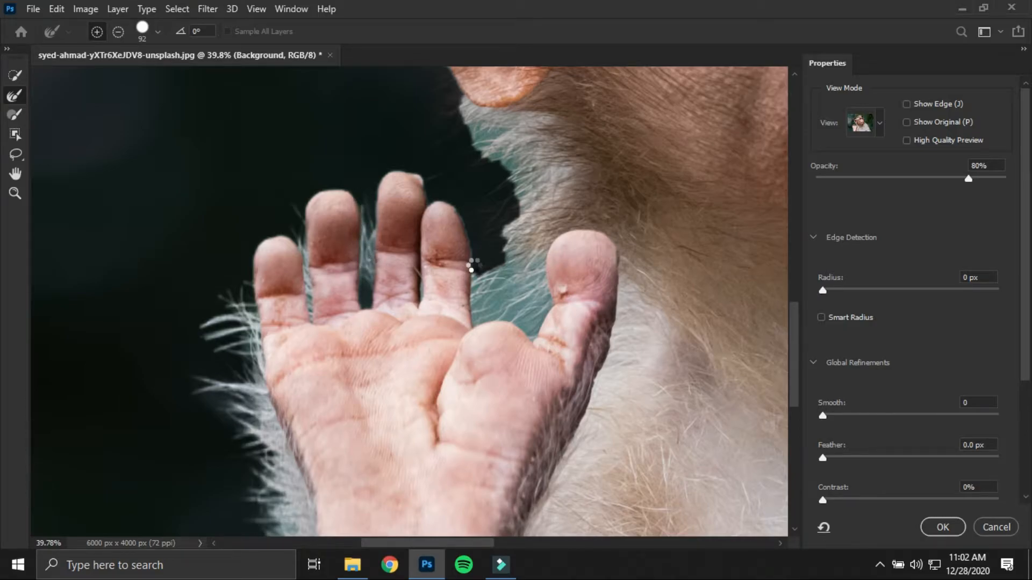
Refine the neck fur edge between the raised fingers and the bottom of the ear.
drag(473, 265, 338, 283)
click(347, 289)
mouse_move(371, 241)
mouse_down()
mouse_move(376, 219)
mouse_move(364, 255)
mouse_up()
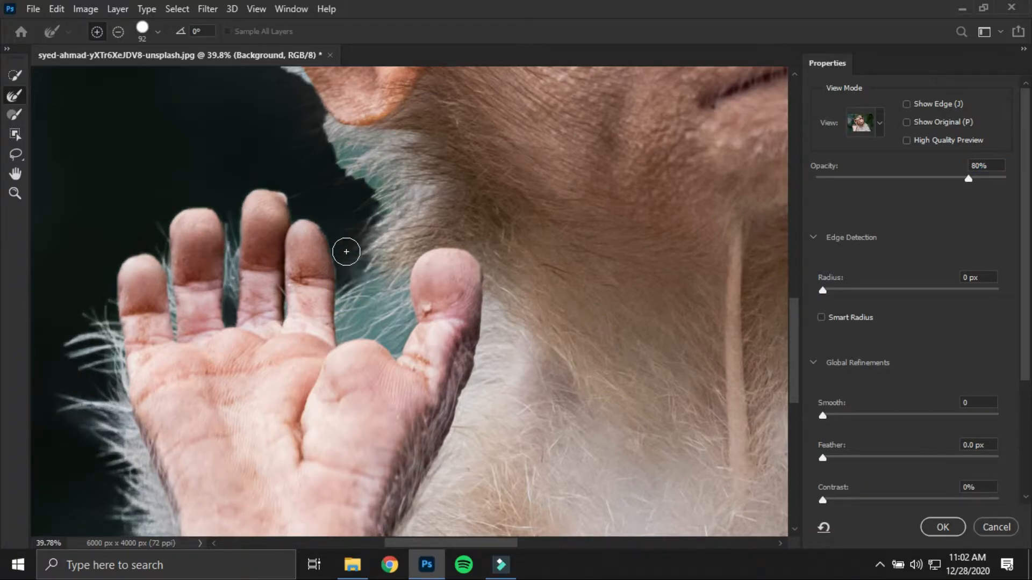
drag(351, 285, 363, 187)
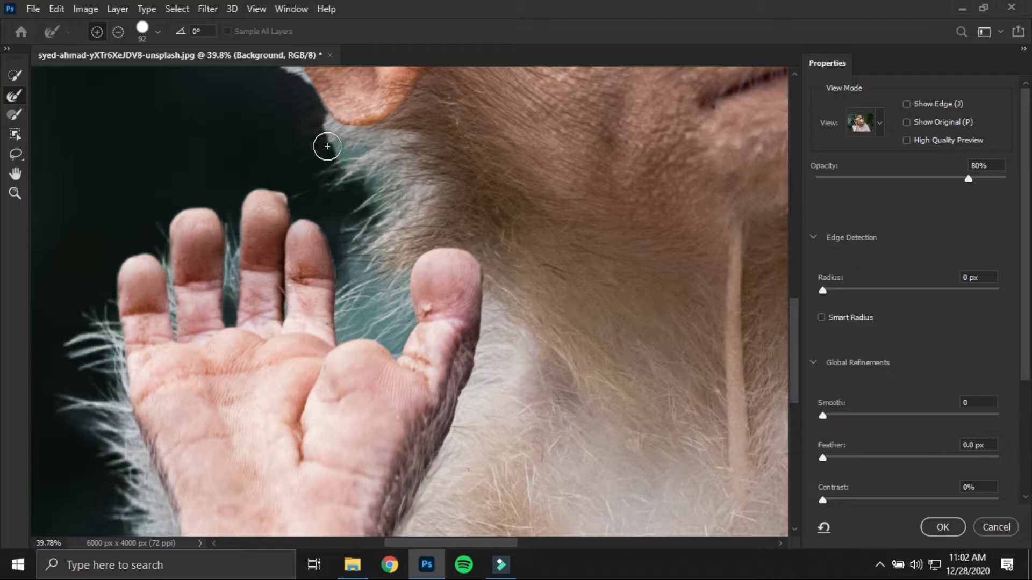
mouse_move(307, 110)
mouse_down()
mouse_move(356, 237)
mouse_move(309, 154)
mouse_up()
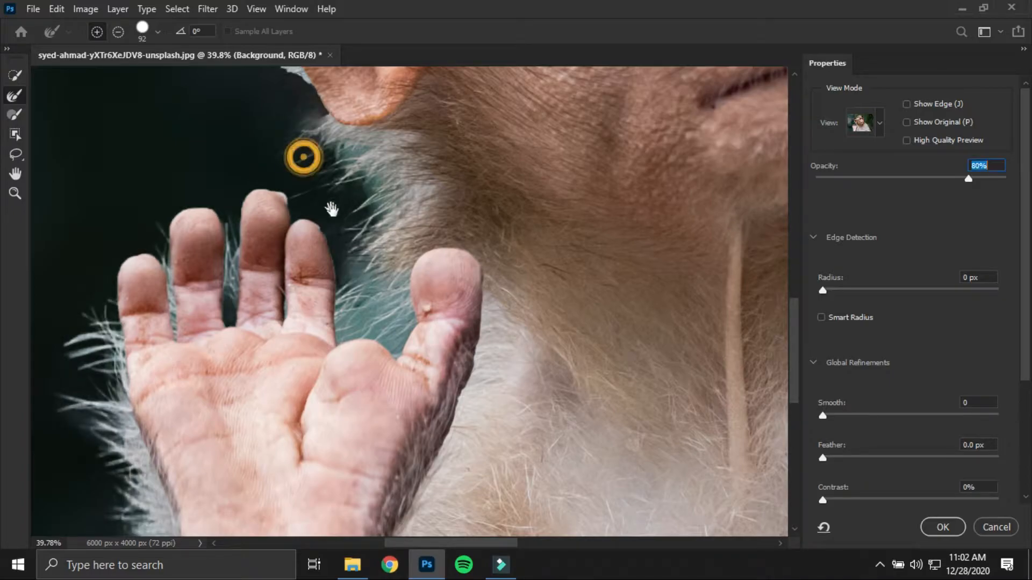
Enlarge the refine brush to 127 px and refine the fur along the ear's outer edge.
drag(330, 206, 391, 360)
alt+right_click(324, 252)
mouse_move(310, 203)
mouse_down()
mouse_move(362, 285)
mouse_move(346, 251)
mouse_move(373, 281)
mouse_move(304, 203)
mouse_move(260, 116)
mouse_up()
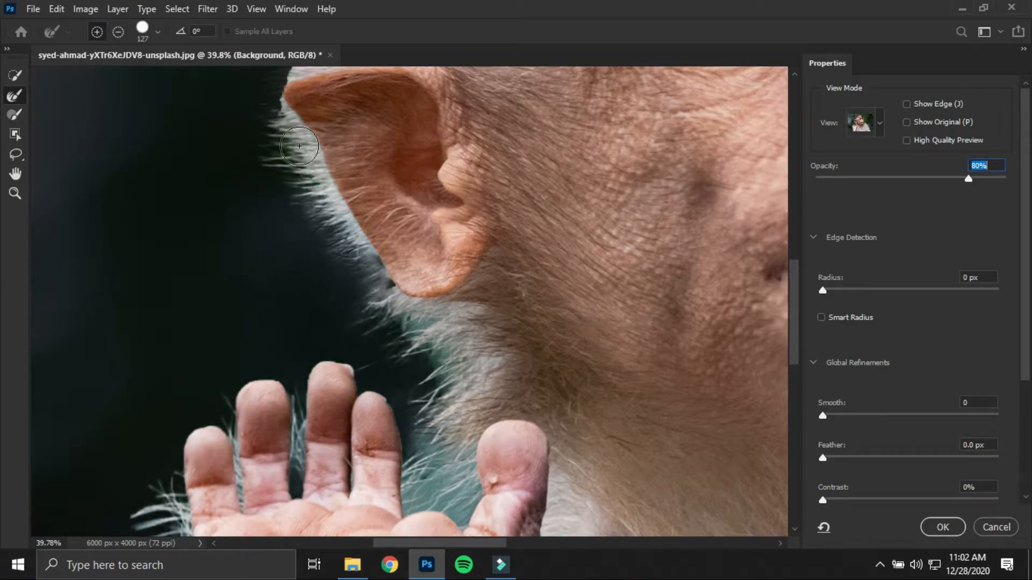
scroll(282, 325, up, 3)
mouse_move(282, 325)
mouse_down()
mouse_move(278, 265)
mouse_move(348, 240)
mouse_move(283, 252)
mouse_move(370, 236)
mouse_move(409, 193)
mouse_move(272, 248)
mouse_up()
Refine the hair edge from behind the ear up over the crown of the head.
mouse_move(402, 199)
mouse_down()
mouse_move(431, 106)
mouse_move(396, 191)
mouse_move(375, 194)
mouse_move(434, 184)
mouse_move(341, 329)
mouse_up()
mouse_move(363, 279)
mouse_down()
mouse_move(390, 243)
mouse_move(463, 212)
mouse_move(435, 210)
mouse_move(474, 201)
mouse_move(517, 150)
mouse_move(554, 146)
mouse_move(497, 158)
mouse_move(589, 148)
mouse_move(656, 117)
mouse_move(627, 124)
mouse_up()
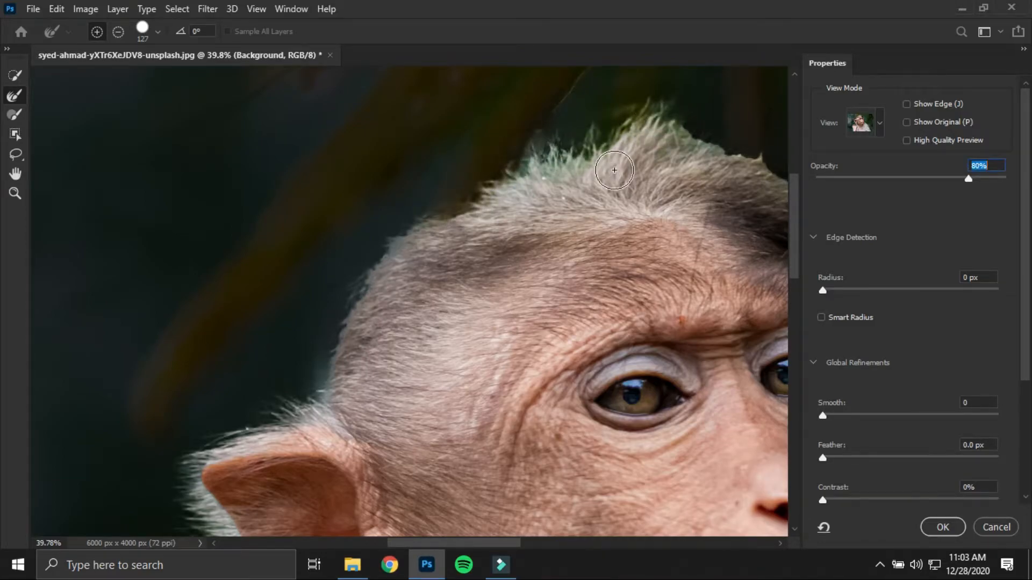
drag(617, 170, 419, 287)
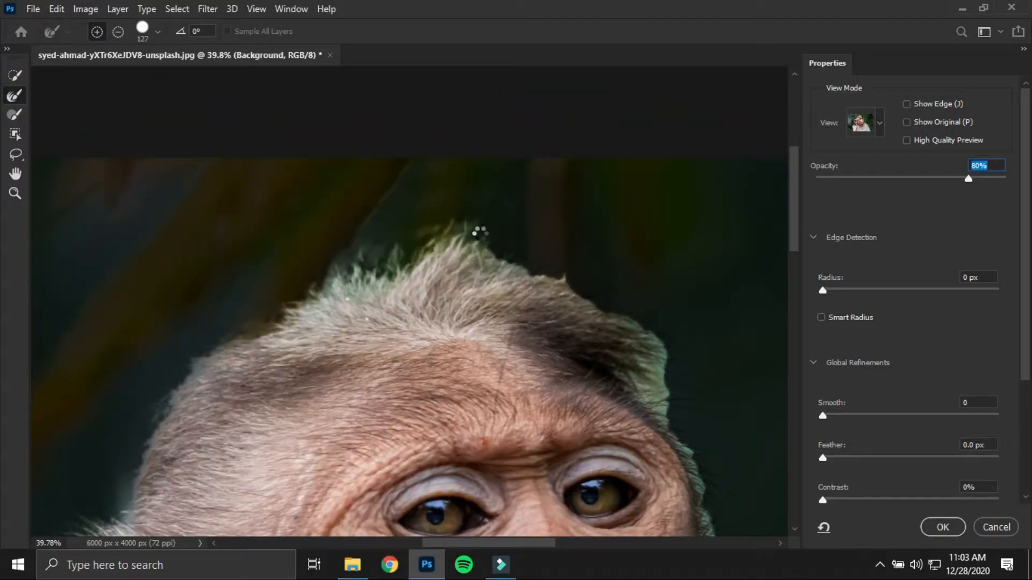
mouse_move(491, 245)
mouse_down()
mouse_move(517, 259)
mouse_move(493, 239)
mouse_move(550, 267)
mouse_up()
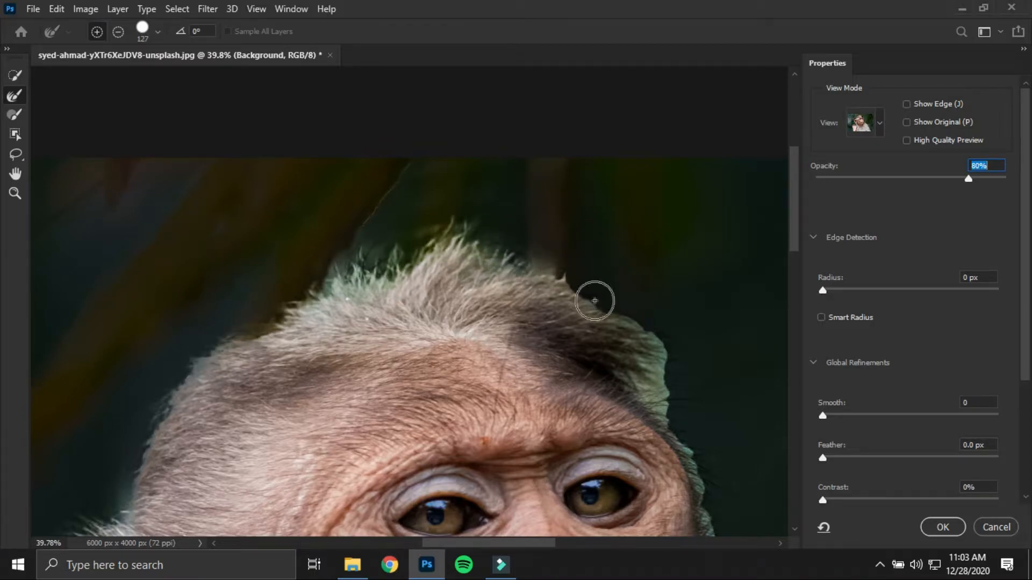
click(880, 565)
right_click(868, 503)
click(872, 508)
click(830, 533)
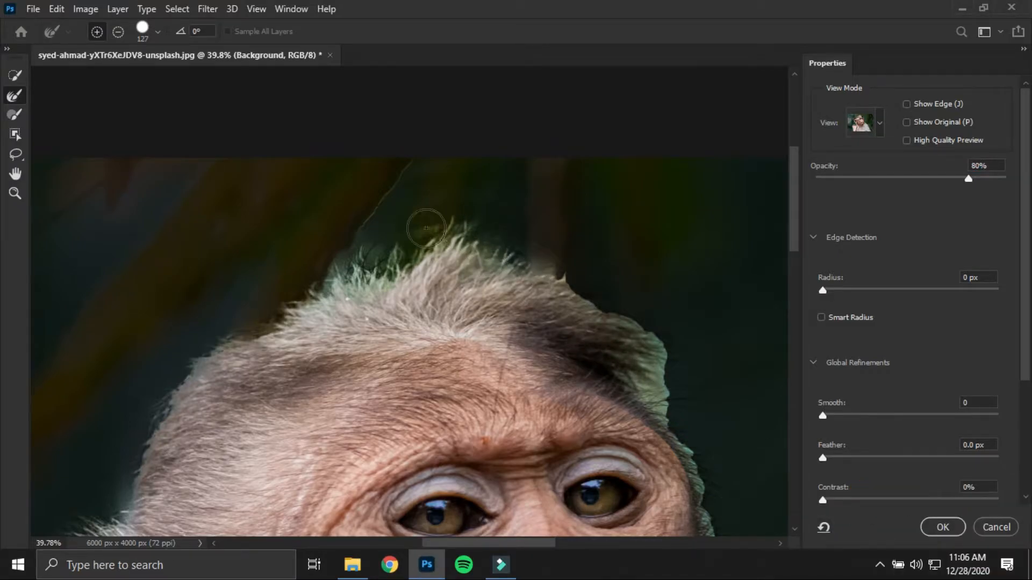
Refine the hair edge from the crown down the far side of the face to the shoulder.
mouse_move(426, 228)
mouse_down()
mouse_move(495, 235)
mouse_move(526, 260)
mouse_up()
mouse_move(580, 302)
mouse_down()
mouse_move(456, 230)
mouse_move(539, 270)
mouse_move(561, 294)
mouse_move(586, 380)
mouse_move(573, 356)
mouse_move(569, 343)
mouse_move(626, 475)
mouse_up()
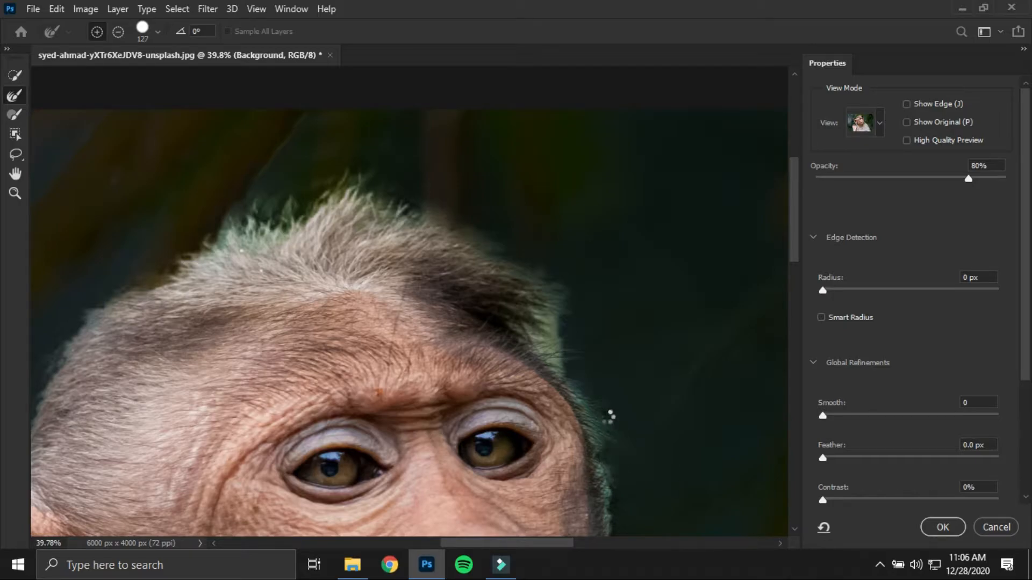
mouse_move(607, 417)
mouse_down()
mouse_move(481, 364)
mouse_move(497, 486)
mouse_move(505, 442)
mouse_up()
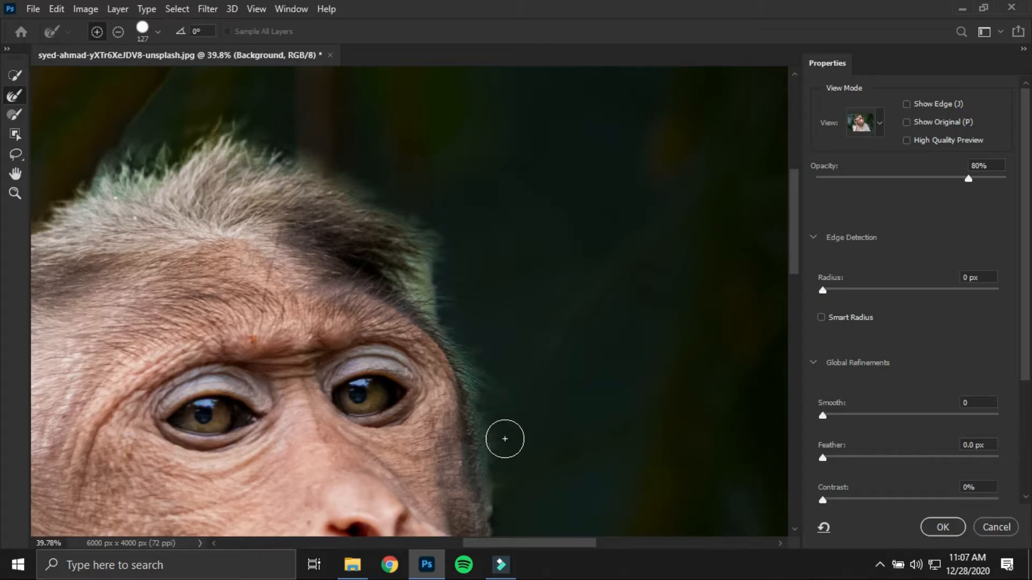
drag(561, 416, 499, 241)
mouse_move(439, 338)
mouse_down()
mouse_move(464, 424)
mouse_move(446, 400)
mouse_move(454, 427)
mouse_move(499, 464)
mouse_move(474, 369)
mouse_move(525, 414)
mouse_move(520, 388)
mouse_move(528, 478)
mouse_move(491, 472)
mouse_move(523, 496)
mouse_up()
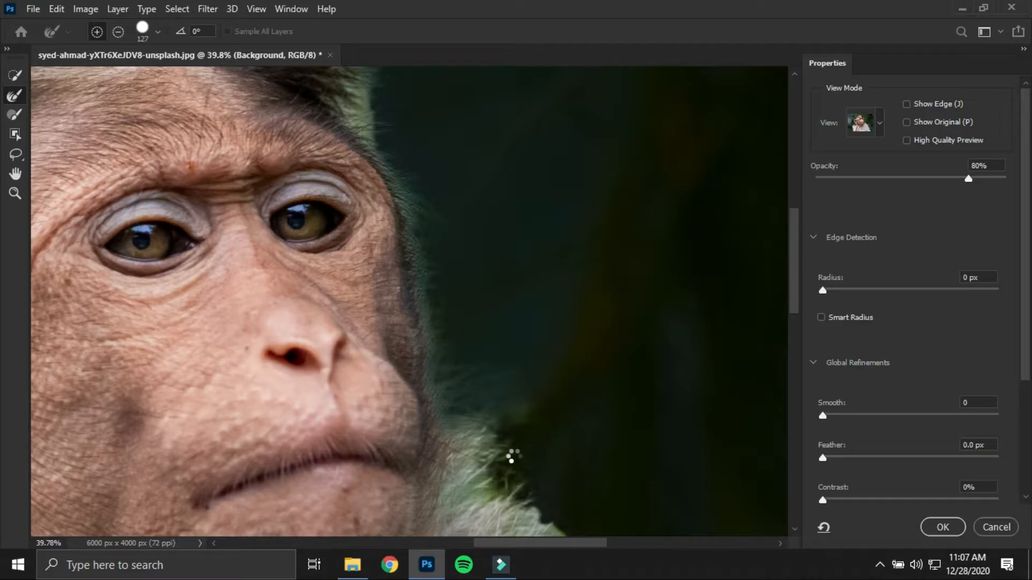
Refine the fur edge along the shoulder and back down to the image's bottom border, enlarging the brush to 268 px.
mouse_move(514, 454)
mouse_down()
mouse_move(375, 258)
mouse_move(381, 304)
mouse_move(436, 357)
mouse_move(407, 295)
mouse_up()
mouse_move(382, 257)
mouse_down()
mouse_move(407, 292)
mouse_move(484, 381)
mouse_move(480, 367)
mouse_move(507, 358)
mouse_move(489, 394)
mouse_move(522, 430)
mouse_move(447, 335)
mouse_move(524, 408)
mouse_move(556, 469)
mouse_move(511, 425)
mouse_move(502, 434)
mouse_move(526, 445)
mouse_up()
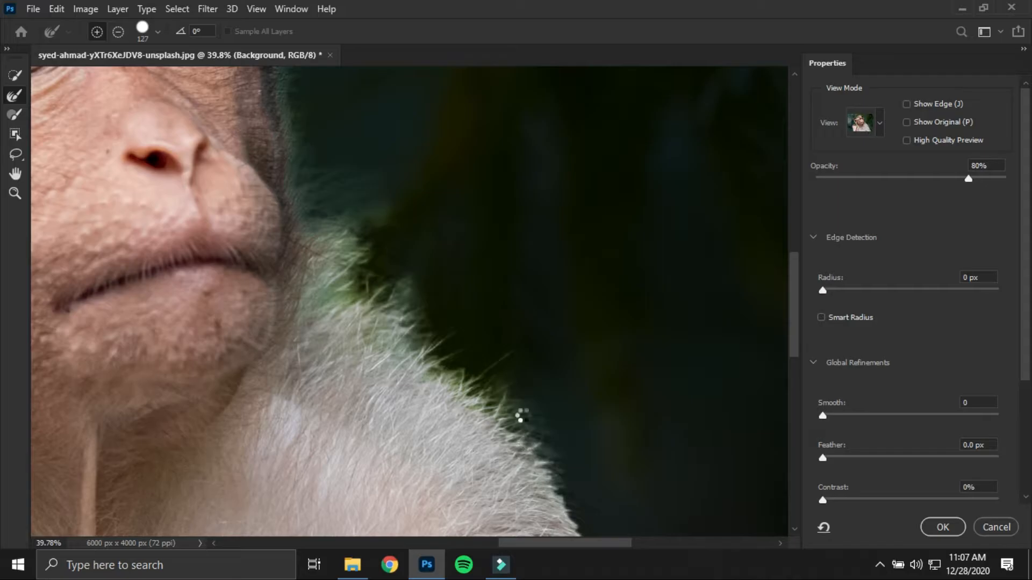
mouse_move(387, 223)
mouse_down()
mouse_move(363, 201)
mouse_move(395, 234)
mouse_up()
mouse_move(594, 410)
mouse_down()
mouse_move(502, 276)
mouse_move(391, 195)
mouse_move(387, 202)
mouse_move(456, 203)
mouse_up()
mouse_move(371, 201)
mouse_down()
mouse_move(468, 347)
mouse_move(455, 333)
mouse_move(521, 451)
mouse_move(502, 407)
mouse_move(517, 410)
mouse_move(491, 364)
mouse_move(517, 430)
mouse_up()
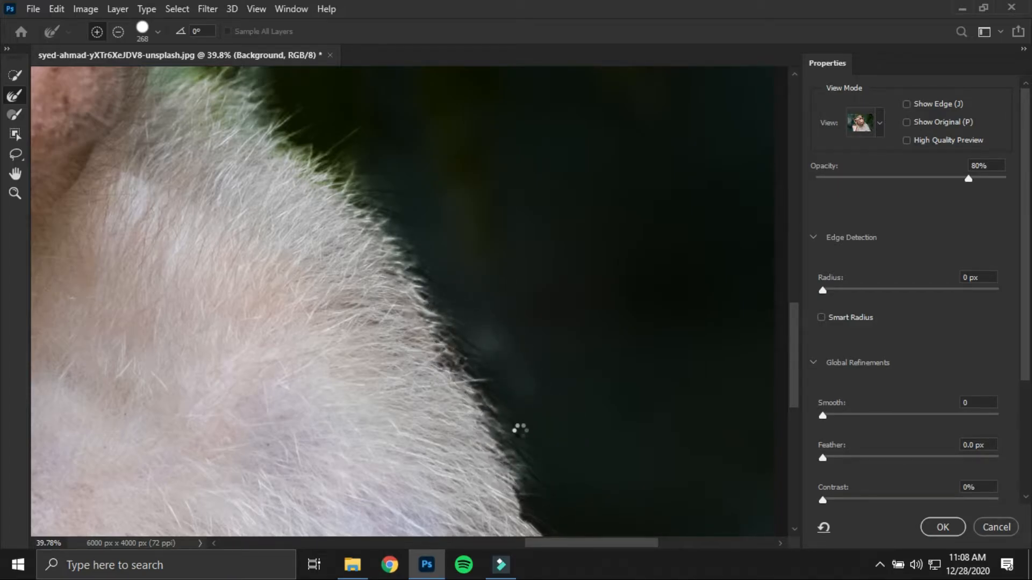
drag(521, 430, 449, 272)
mouse_move(479, 359)
mouse_down()
mouse_move(557, 502)
mouse_move(499, 389)
mouse_up()
drag(425, 247, 558, 498)
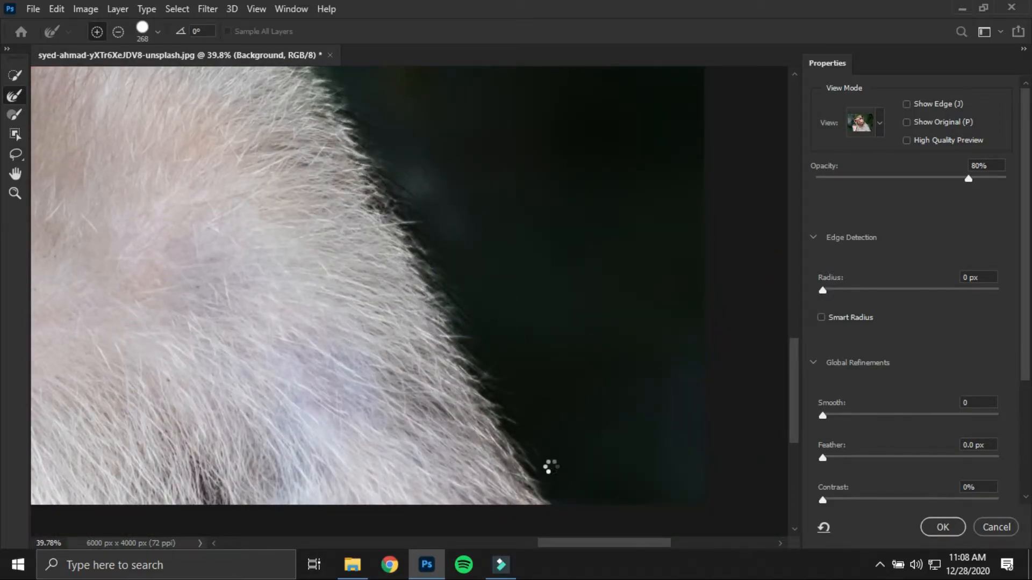
scroll(472, 334, down, 4)
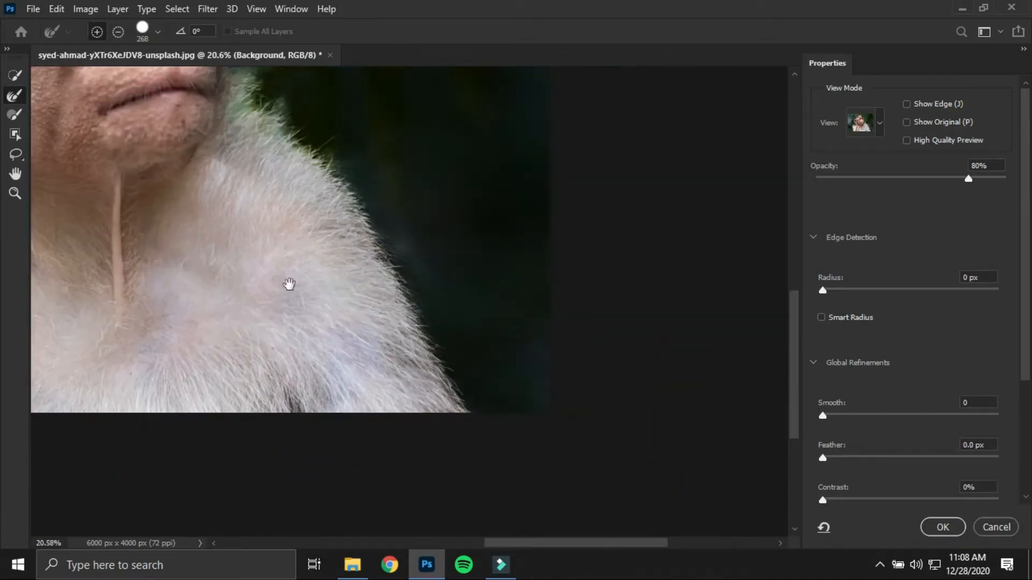
mouse_move(459, 259)
mouse_down()
mouse_move(493, 300)
mouse_move(453, 230)
mouse_move(493, 293)
mouse_move(564, 367)
mouse_up()
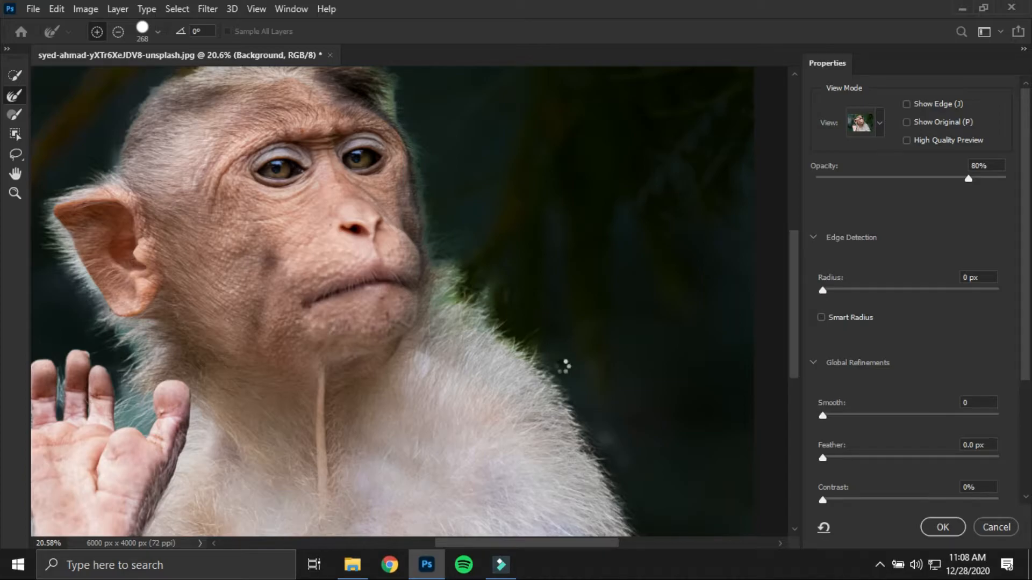
scroll(505, 296, up, 3)
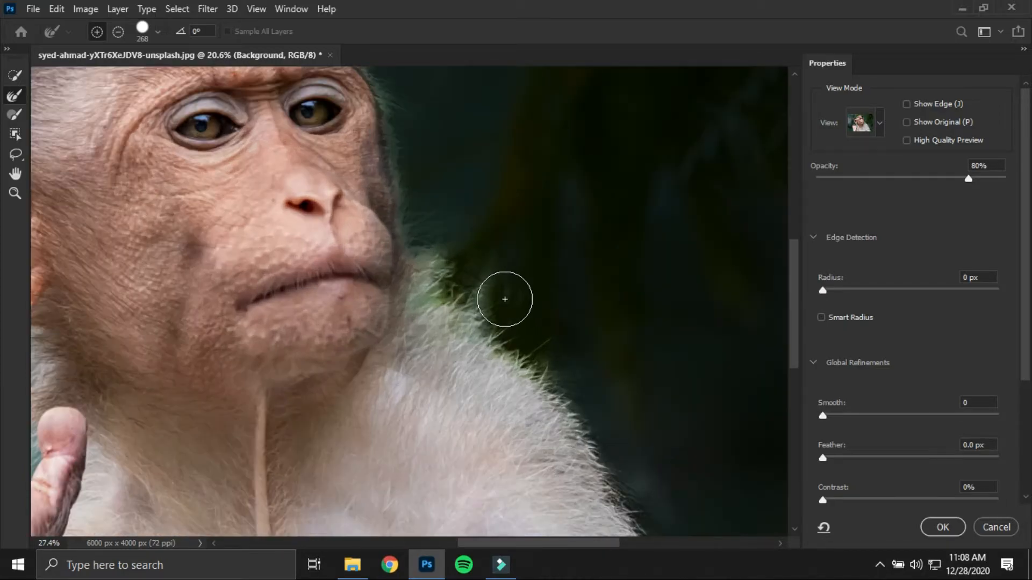
Switch to the Brush tool with a soft tip of 10% hardness and 85 px diameter.
scroll(503, 296, down, 4)
scroll(198, 215, down, 1)
click(14, 115)
alt+right_click(509, 194)
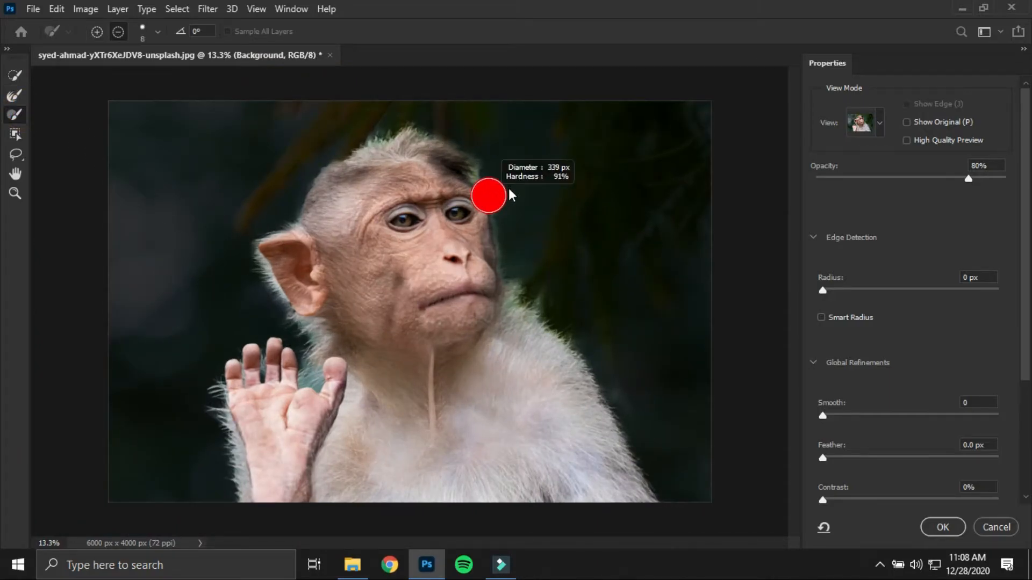
alt+right_click(542, 243)
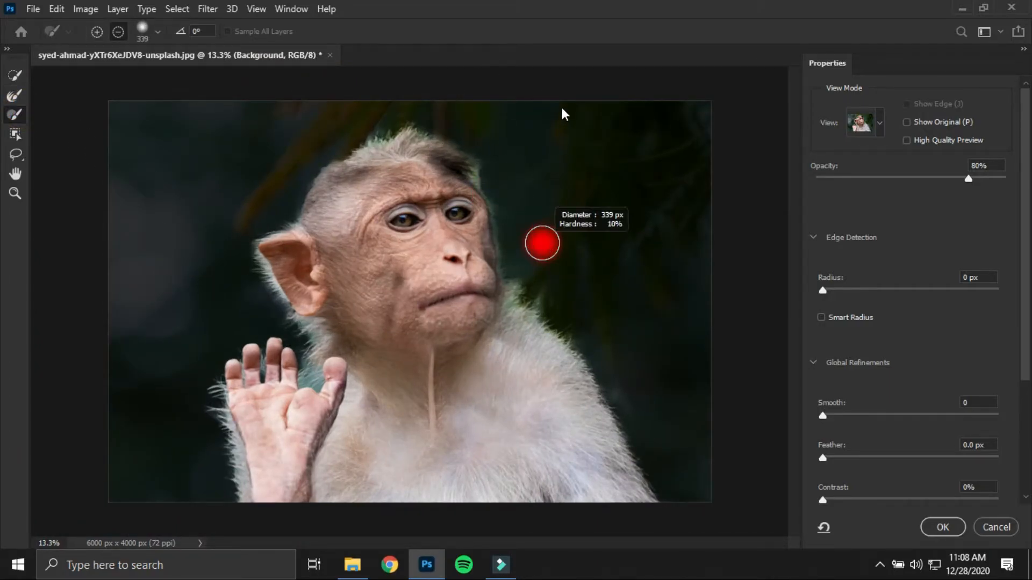
scroll(511, 198, up, 5)
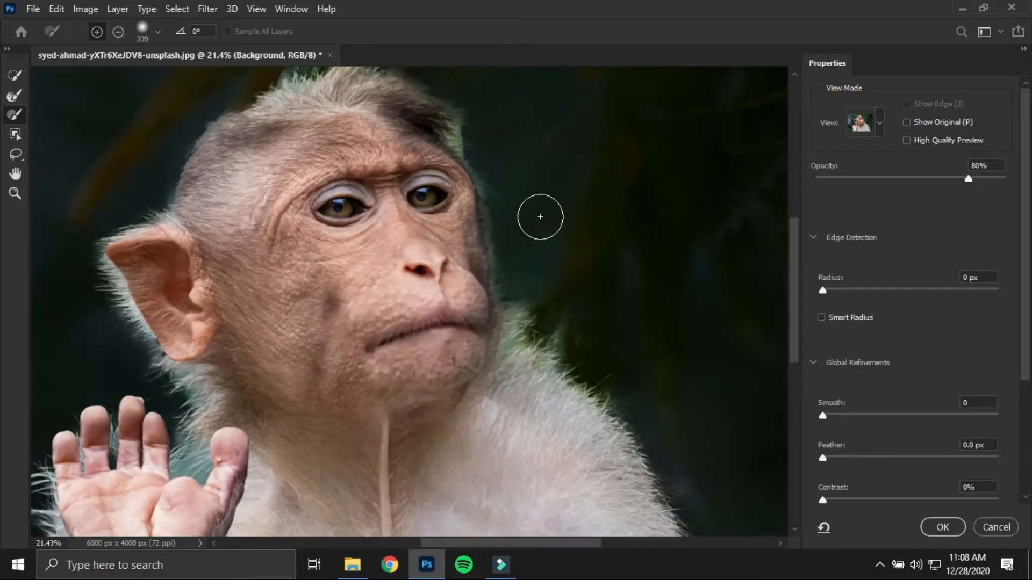
alt+right_click(445, 200)
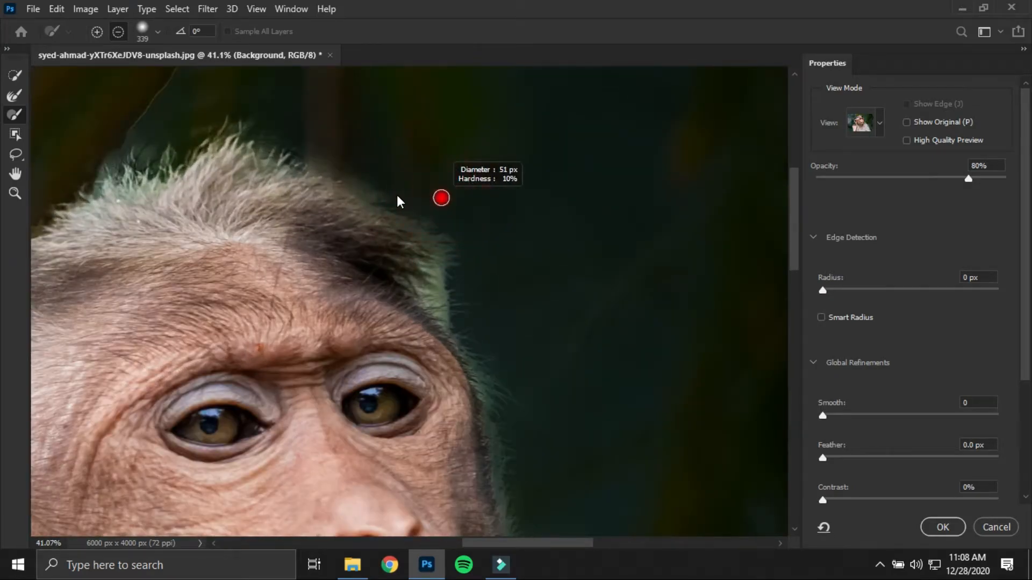
Brush leftover background out of the selection along the crown of the head.
mouse_move(346, 164)
mouse_down()
mouse_move(401, 192)
mouse_move(364, 186)
mouse_move(307, 139)
mouse_up()
key(alt)
key(space)
drag(232, 187, 461, 298)
key(alt)
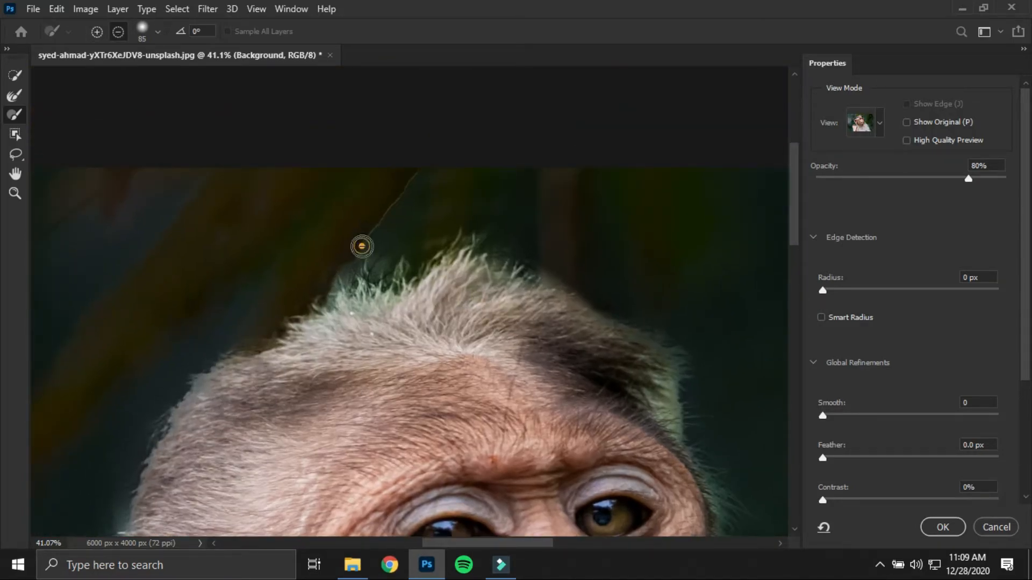
Try to subtract the leaf remnant beside the crown's hair tuft with the brush.
mouse_move(326, 279)
mouse_down()
mouse_move(370, 251)
mouse_move(380, 265)
mouse_move(381, 243)
mouse_move(330, 285)
mouse_up()
key(ctrl+z)
key(ctrl+z)
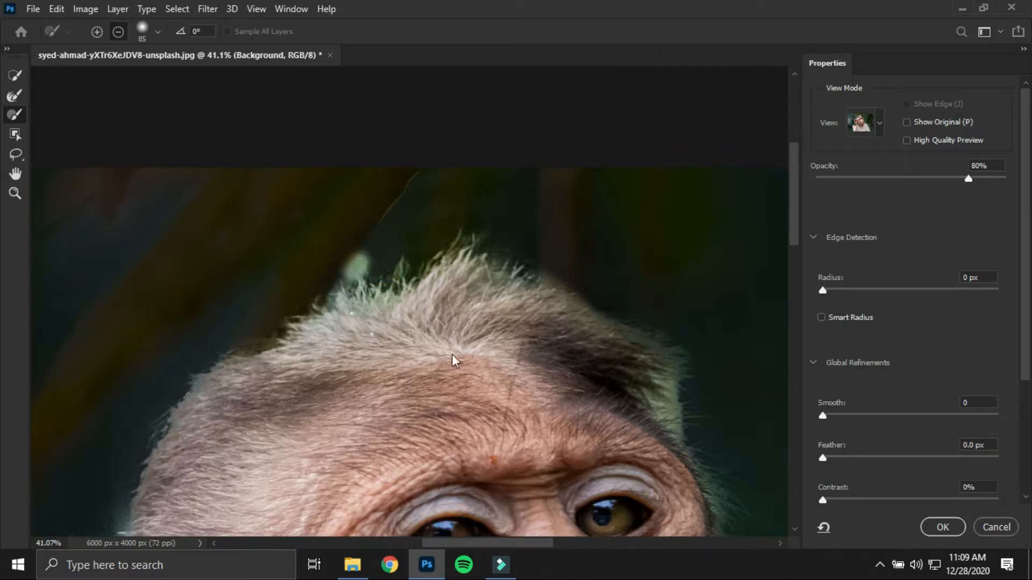
Check the selection's fur edge from the neck down the shoulder to the image's bottom border, enlarging the brush to 152 px.
drag(563, 367, 334, 309)
scroll(475, 382, down, 4)
mouse_move(474, 382)
mouse_down()
mouse_move(309, 144)
mouse_move(415, 280)
mouse_move(424, 339)
mouse_up()
scroll(458, 373, up, 1)
scroll(403, 341, up, 3)
scroll(419, 315, up, 1)
alt+right_click(419, 315)
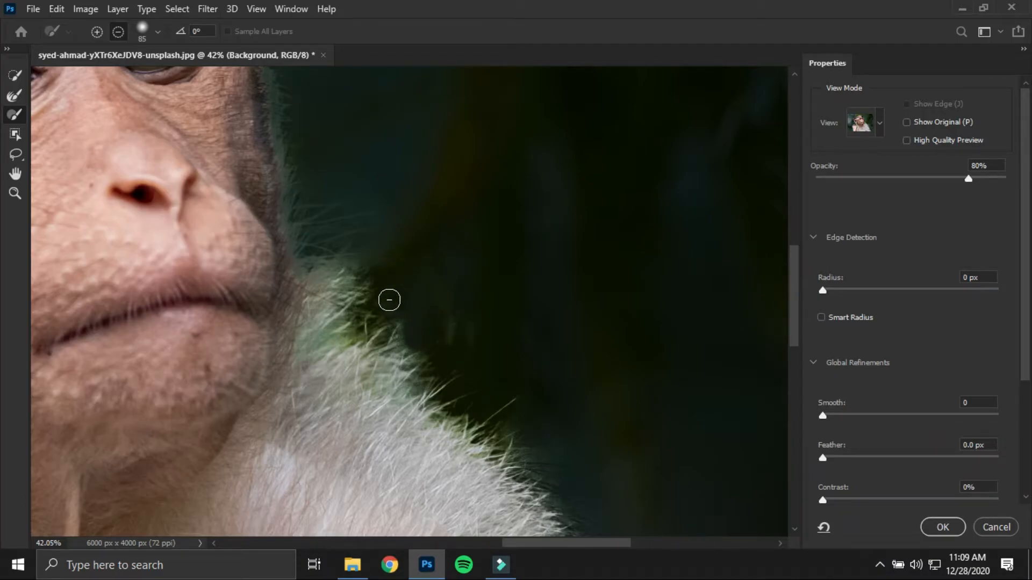
drag(548, 401, 477, 294)
drag(519, 355, 471, 252)
alt+right_click(440, 237)
alt+drag(435, 221, 443, 234)
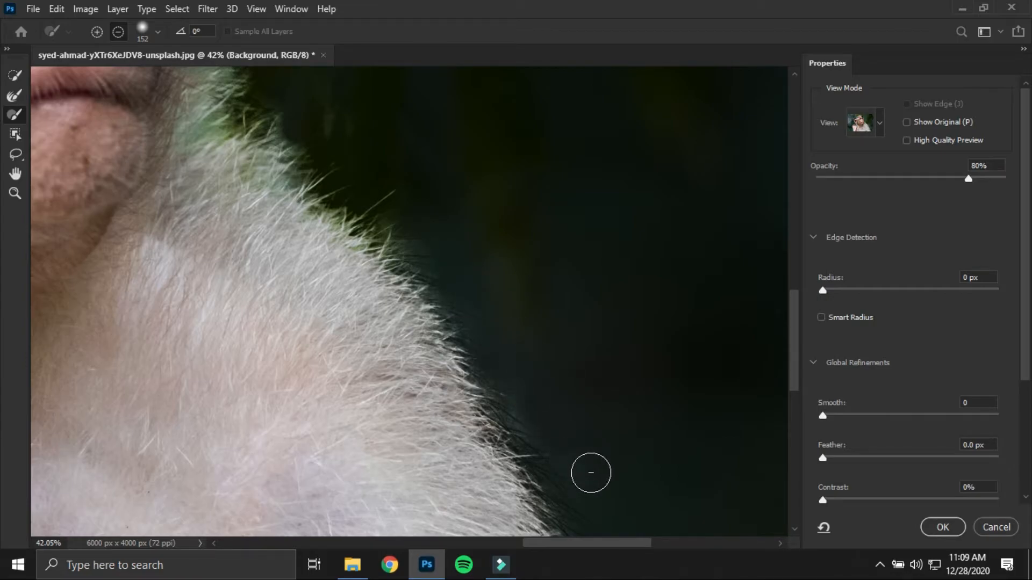
drag(566, 387, 440, 207)
drag(534, 417, 479, 263)
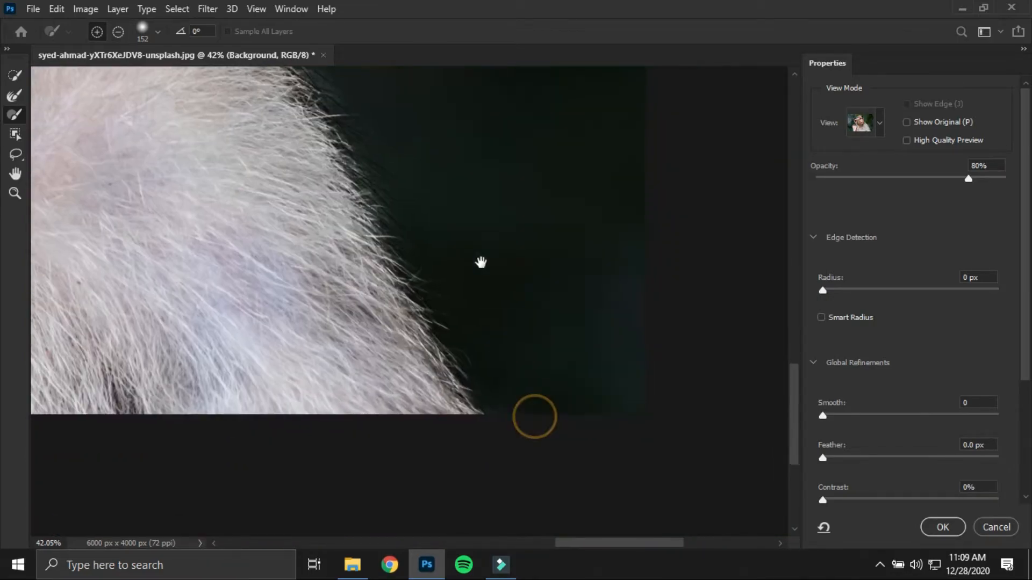
Switch to the Refine Edge Brush at 65 px and dab in subtract mode over the green fringe beside the far brow.
drag(114, 138, 251, 324)
scroll(251, 324, down, 9)
drag(154, 241, 452, 425)
scroll(463, 209, up, 7)
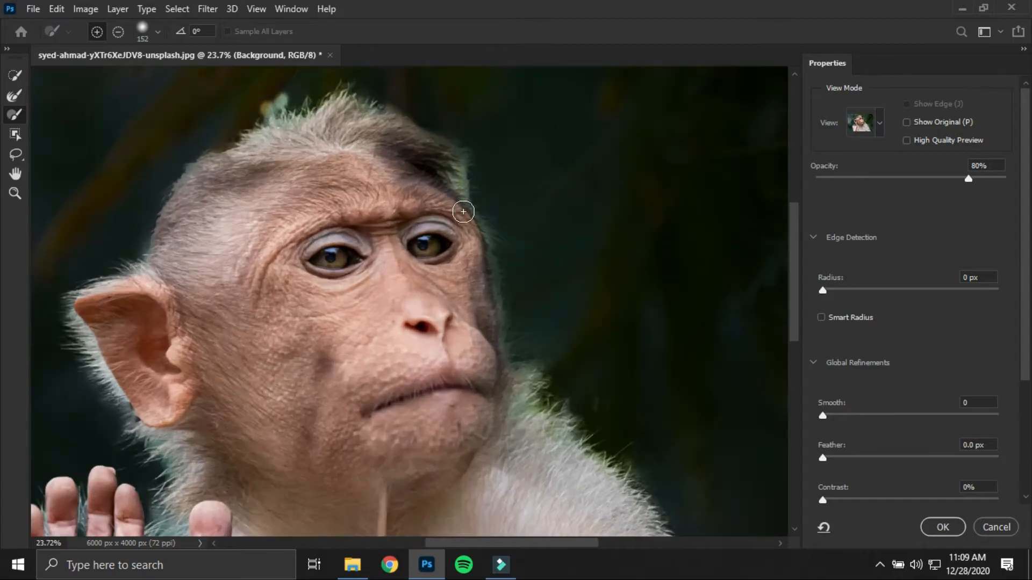
drag(496, 177, 441, 328)
scroll(441, 328, up, 4)
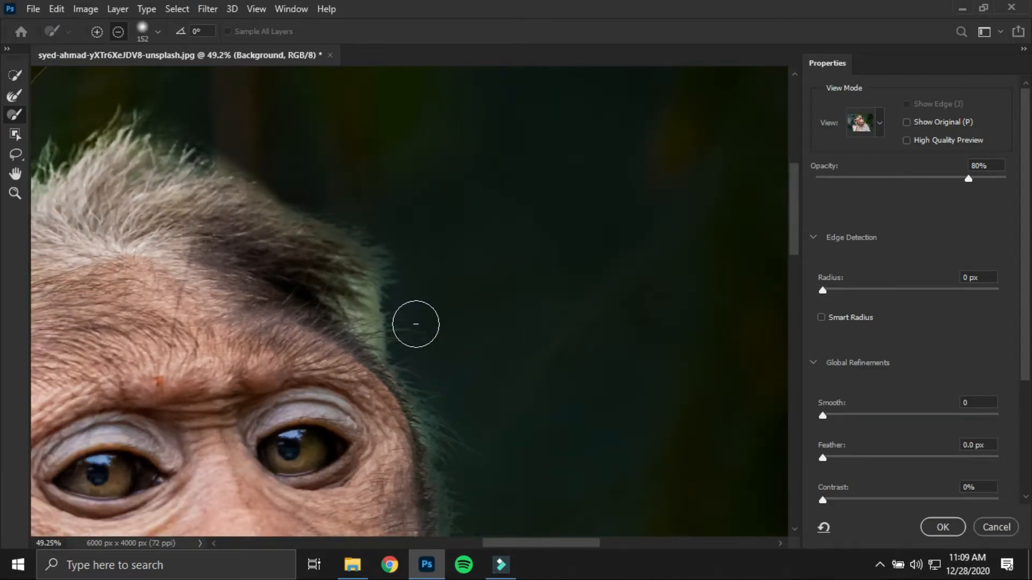
click(15, 96)
drag(428, 269, 393, 271)
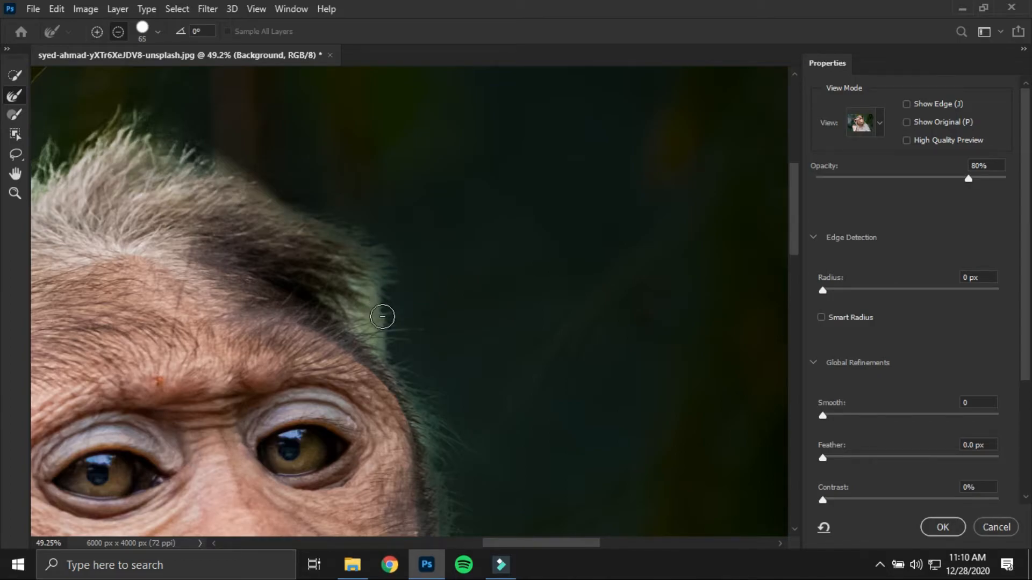
click(382, 316)
click(382, 319)
click(369, 306)
click(376, 317)
click(380, 329)
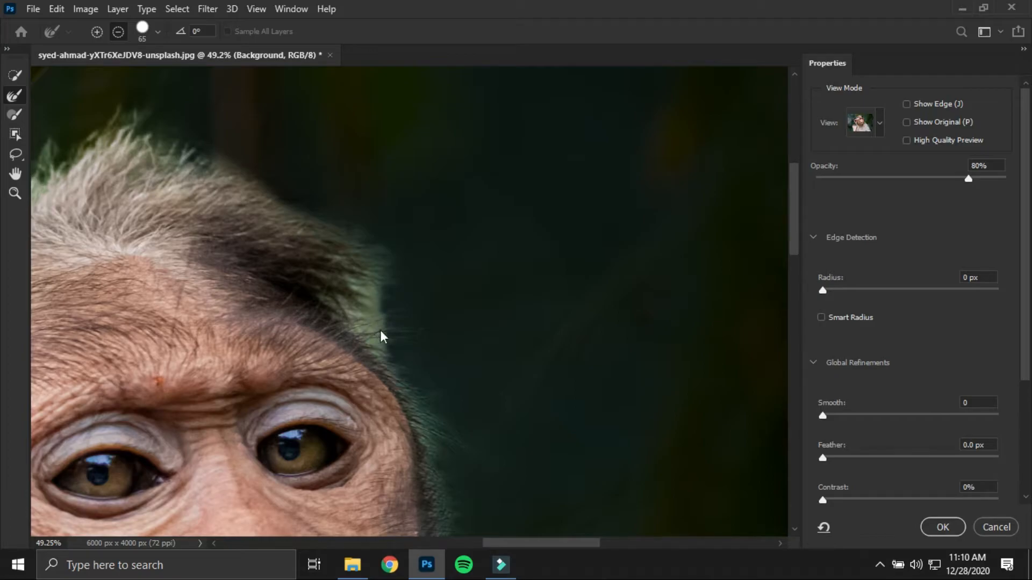
alt+click(384, 328)
Accept the refined selection and turn it into a layer mask on the monkey image.
scroll(397, 339, down, 1)
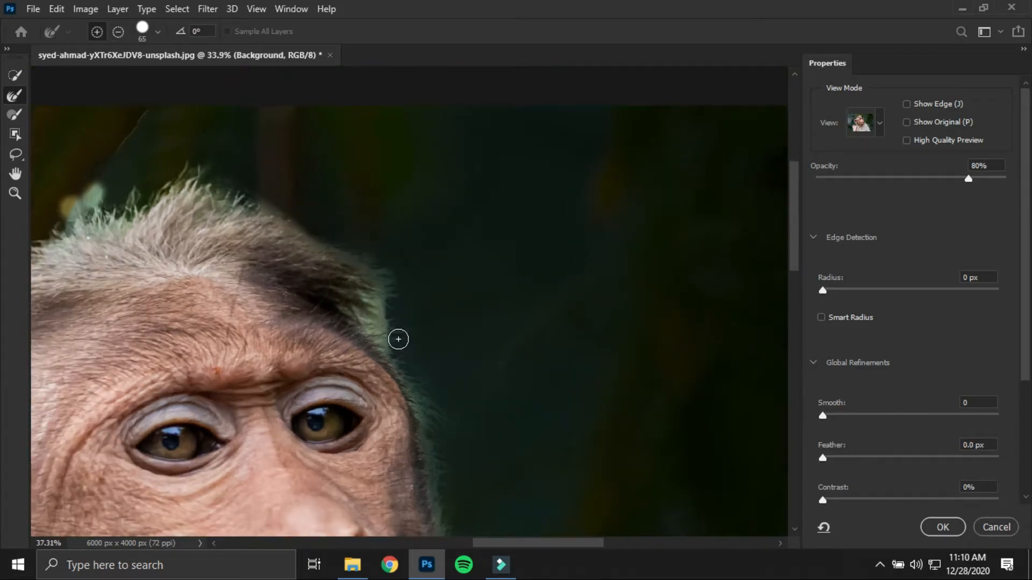
scroll(397, 339, up, 3)
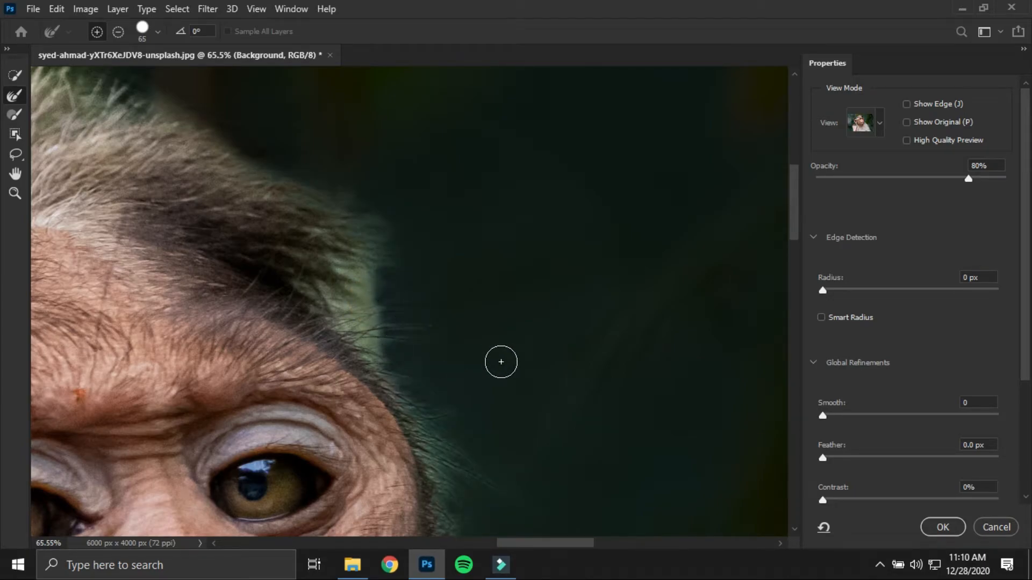
scroll(441, 364, down, 3)
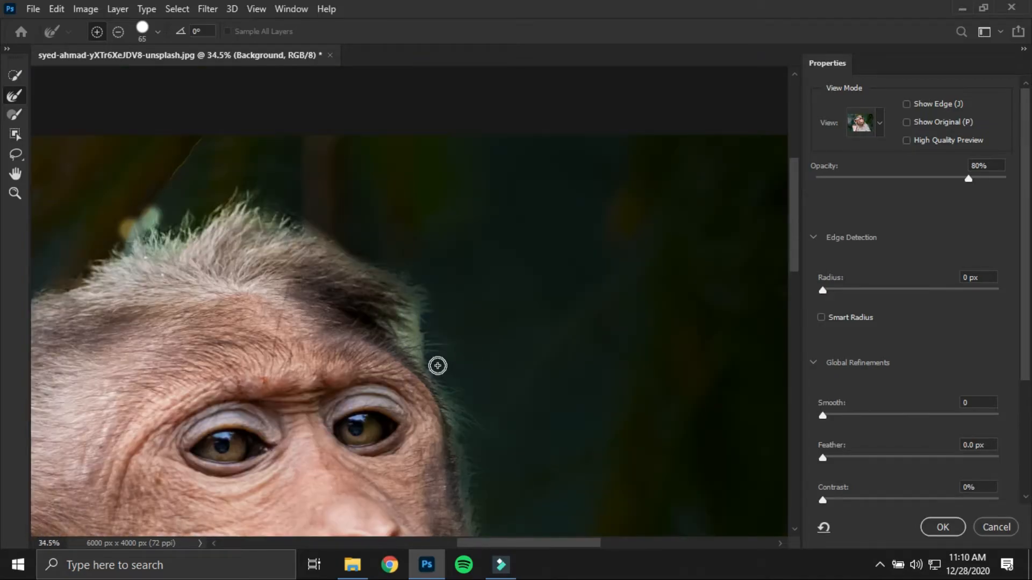
scroll(438, 365, down, 3)
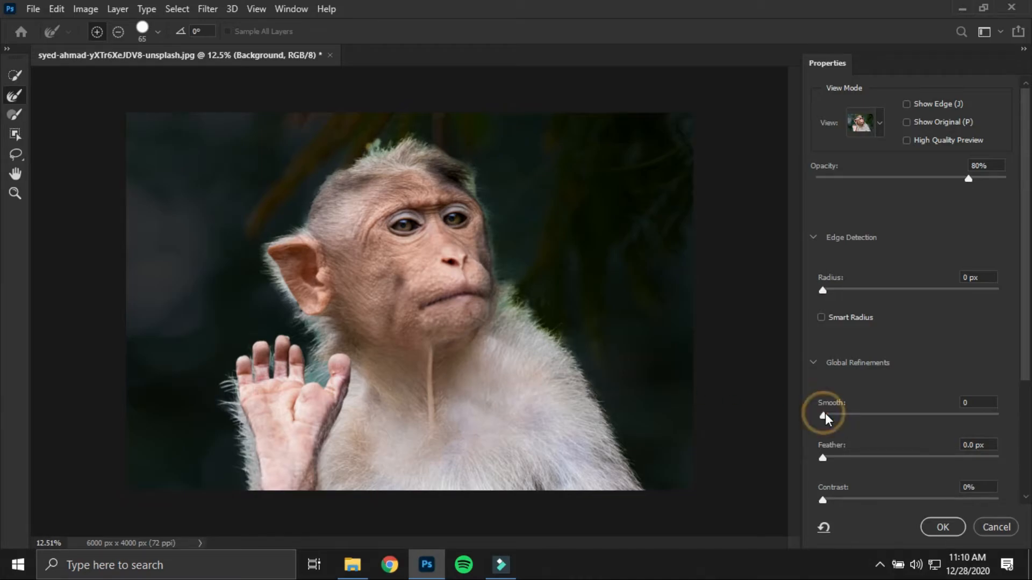
click(836, 413)
click(947, 527)
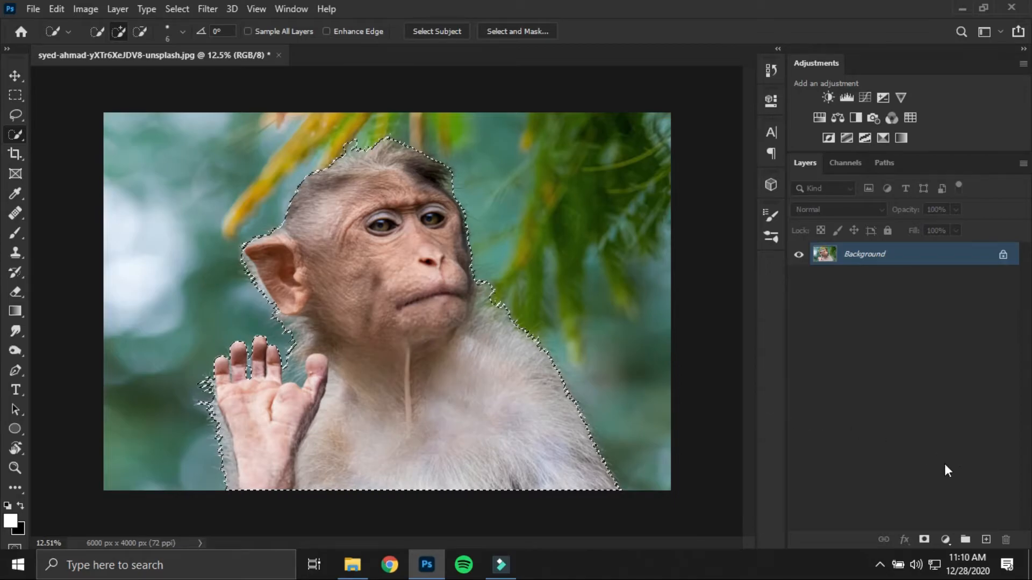
click(924, 539)
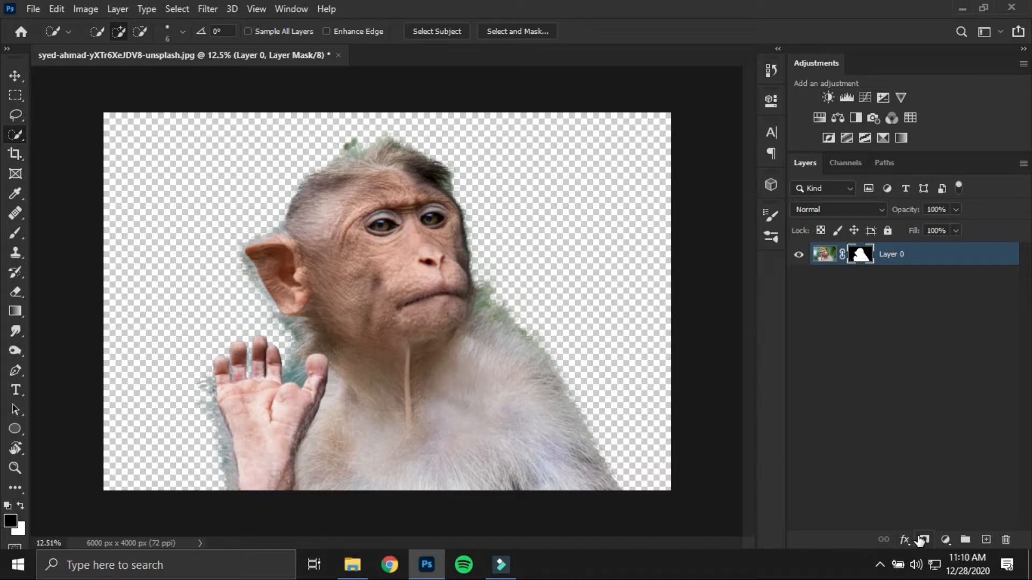
Add a Solid Color fill layer in dark gray 343434 and place it below the masked monkey layer.
click(945, 539)
click(941, 271)
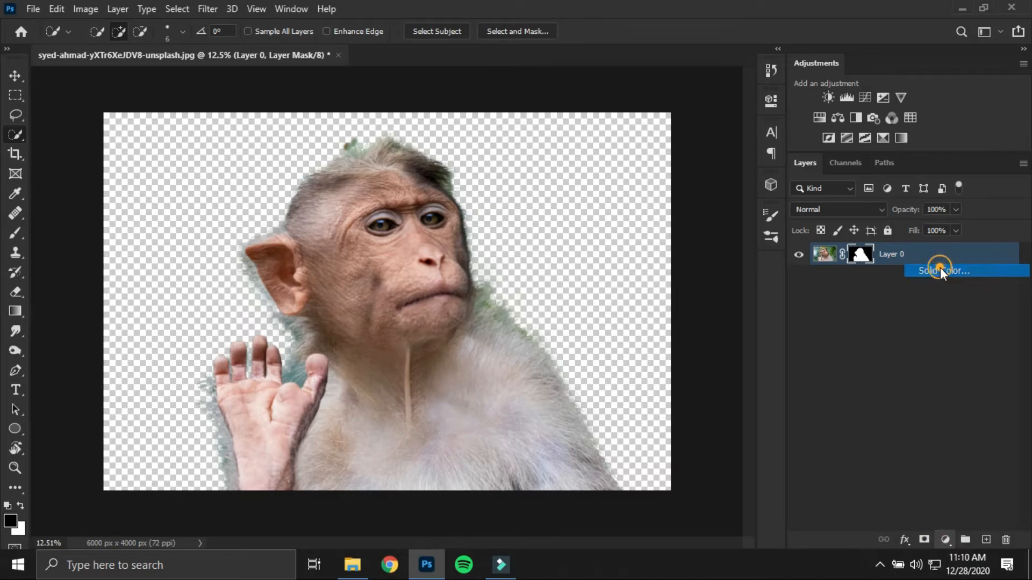
mouse_move(726, 296)
mouse_down()
mouse_move(604, 394)
mouse_move(595, 373)
mouse_up()
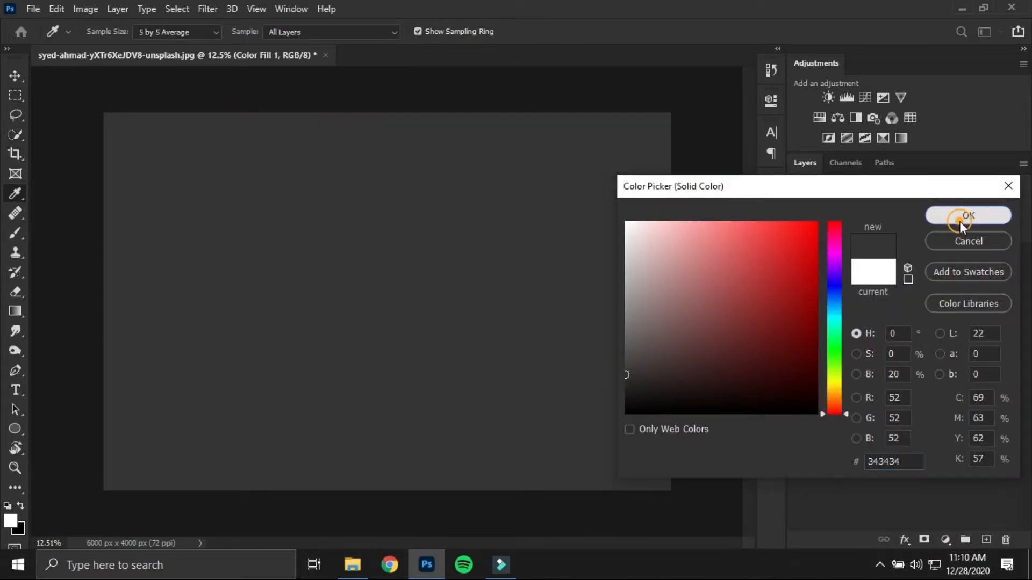
click(960, 221)
drag(887, 256, 887, 290)
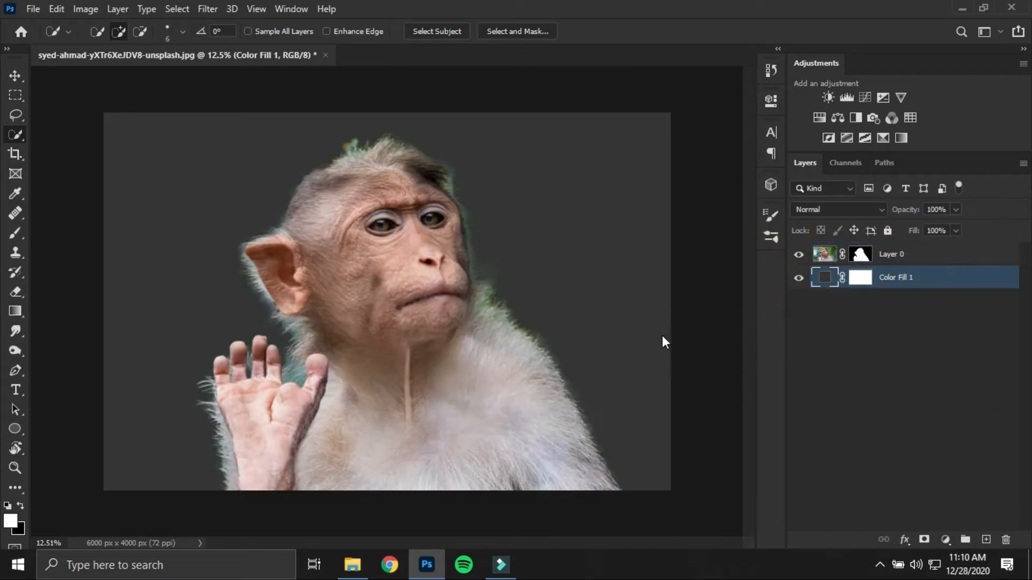
Examine the cutout's hair and fur edges around the head against the gray background.
scroll(349, 304, up, 4)
drag(339, 315, 409, 376)
drag(533, 229, 492, 317)
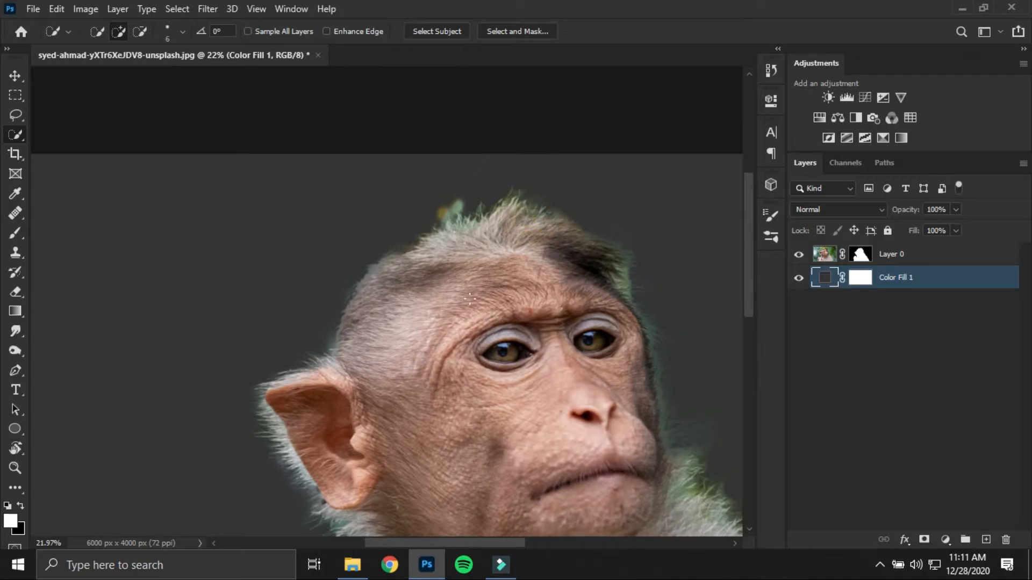
scroll(448, 239, up, 4)
drag(488, 221, 240, 158)
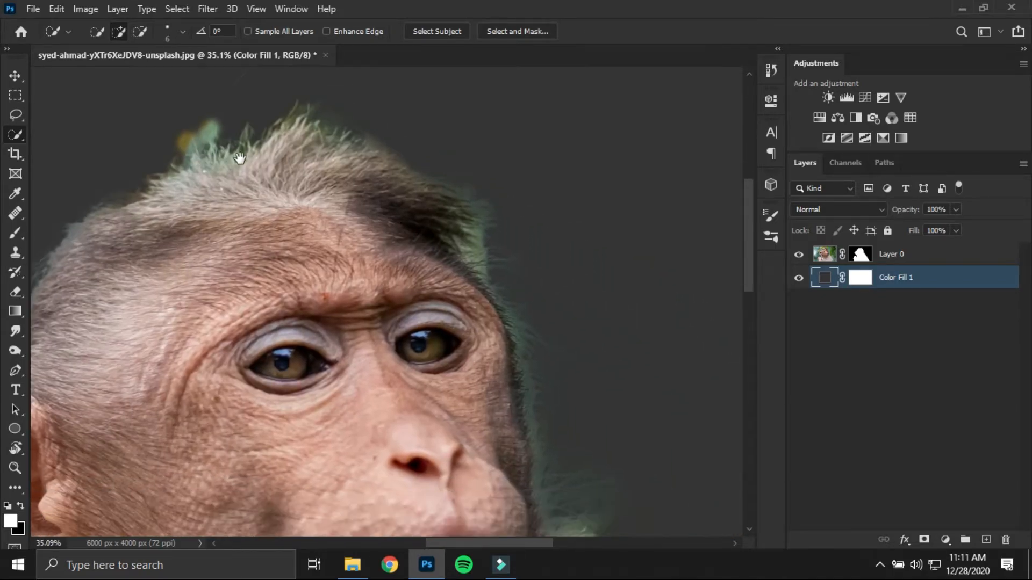
scroll(435, 353, down, 6)
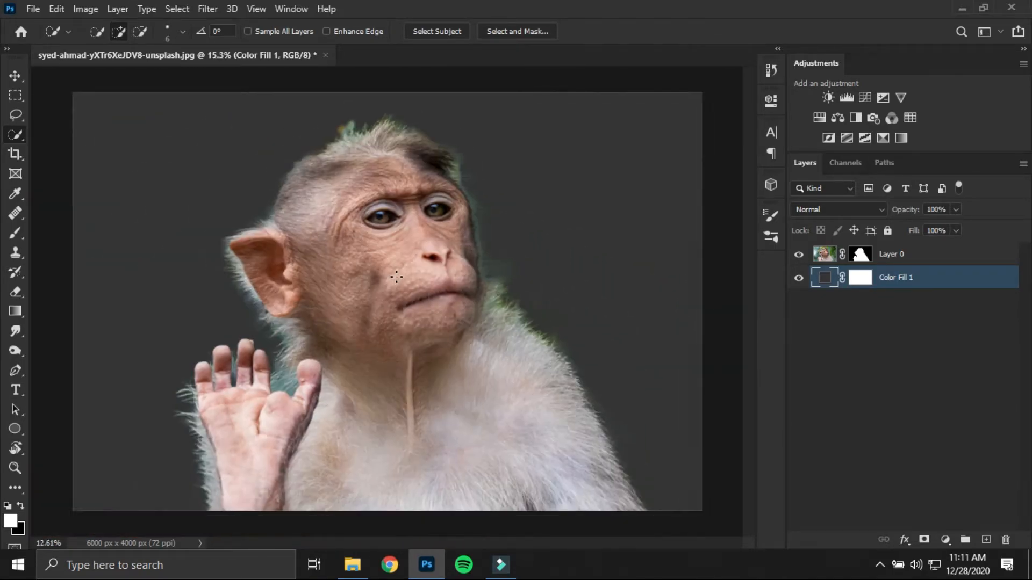
scroll(396, 277, up, 1)
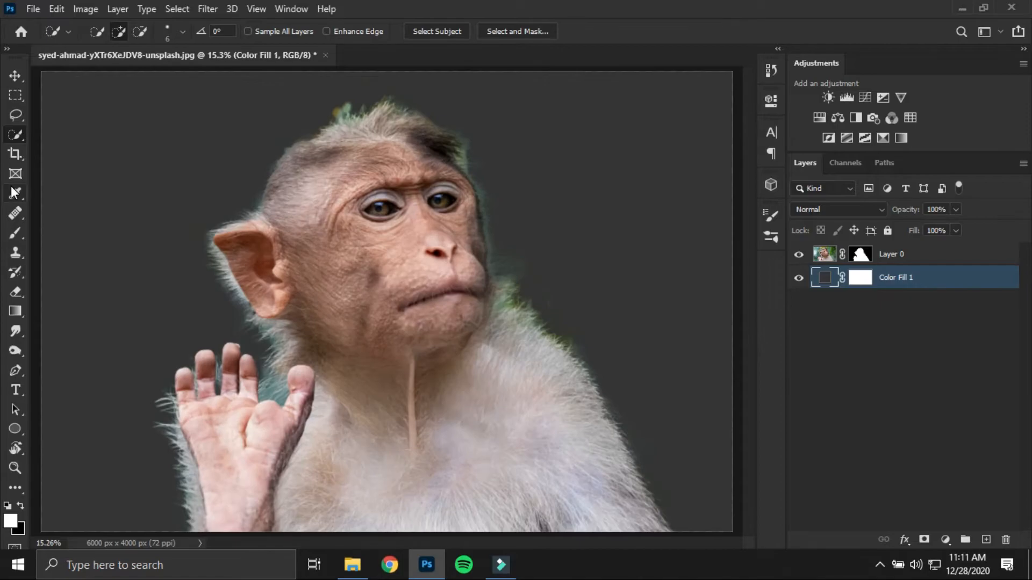
Choose the Brush tool with the Hair 1 preset from the hair brush set.
click(21, 234)
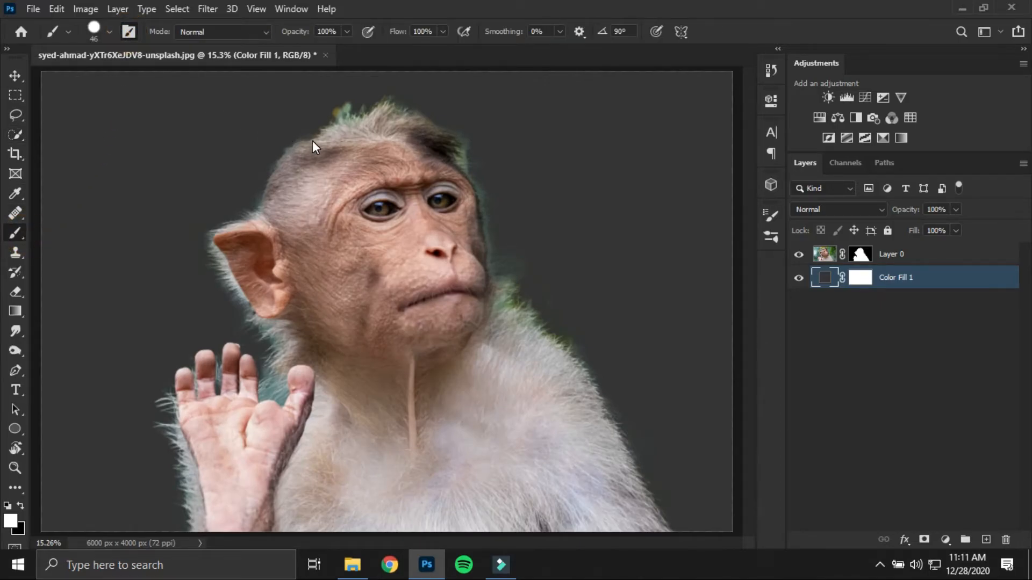
key(F5)
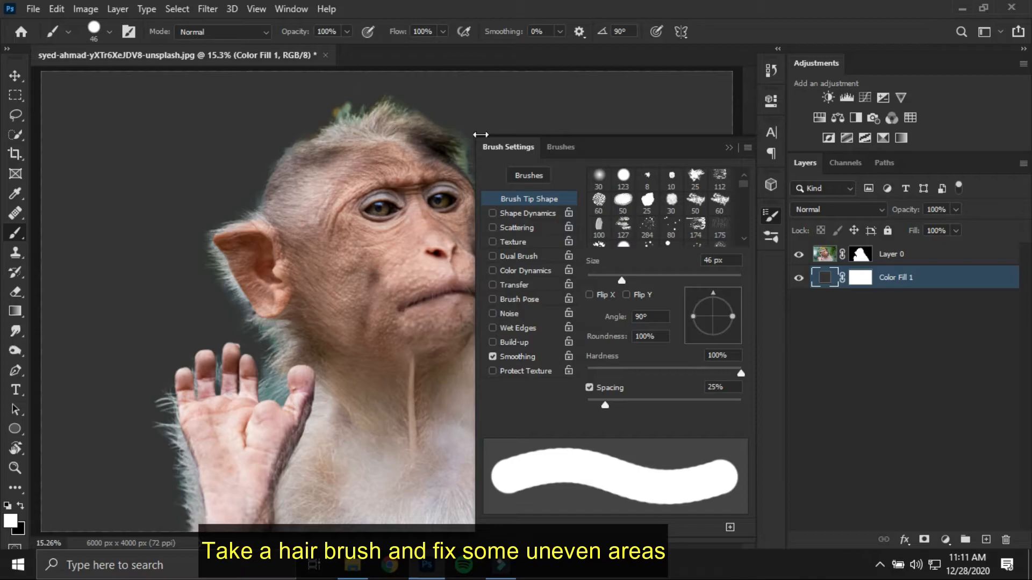
click(562, 149)
drag(743, 274, 761, 491)
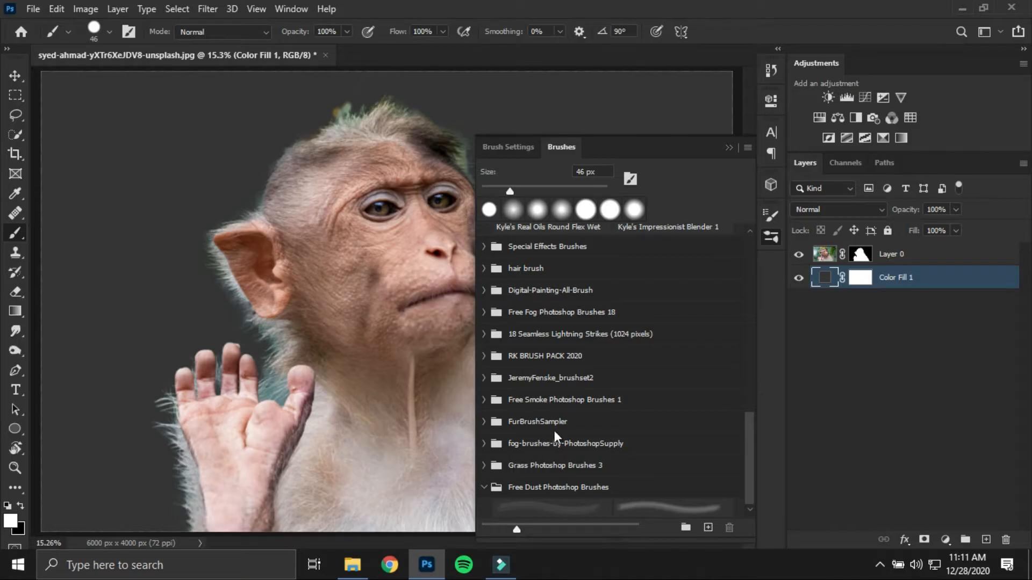
scroll(562, 404, up, 5)
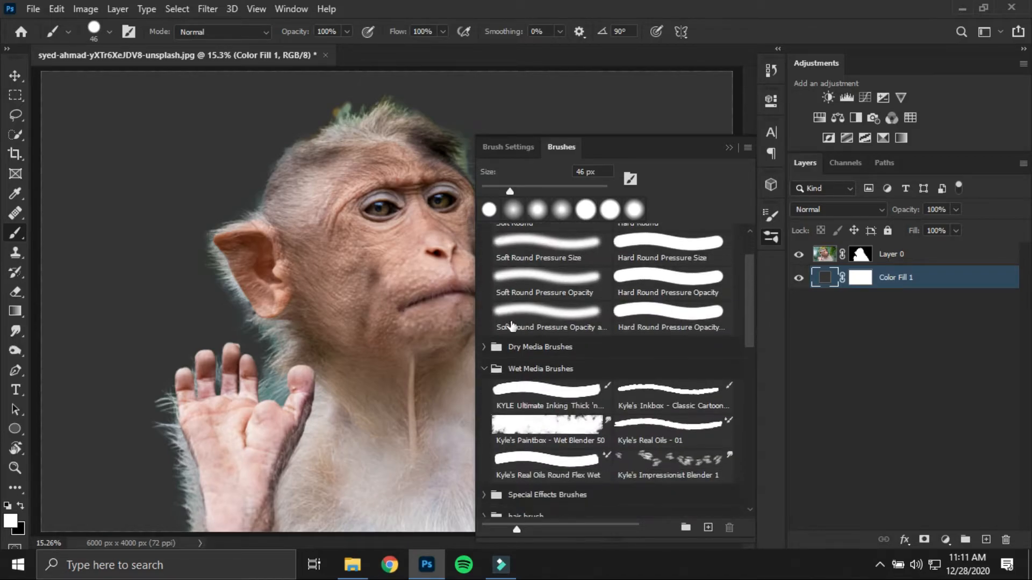
scroll(568, 429, down, 1)
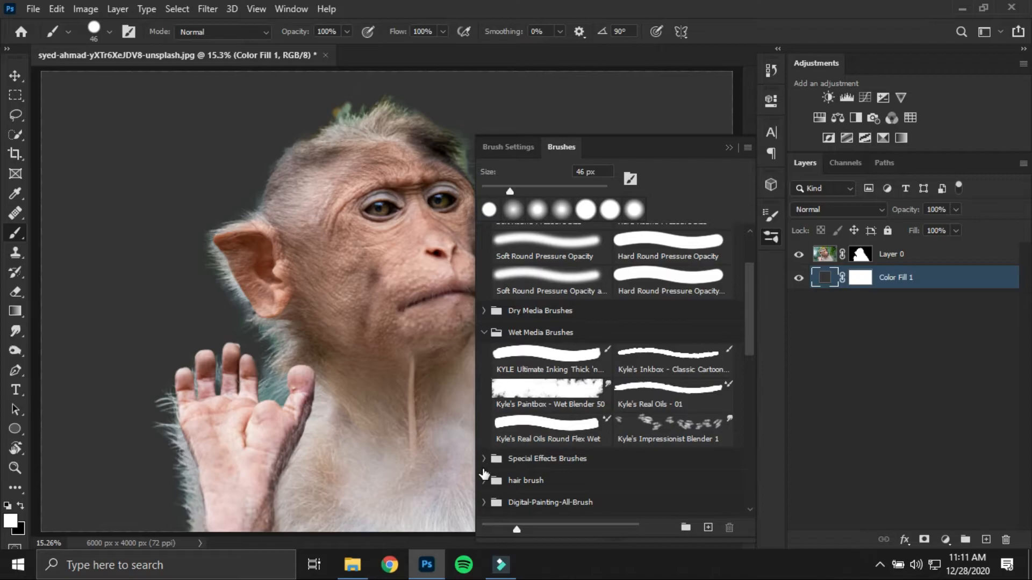
click(483, 479)
scroll(525, 467, down, 2)
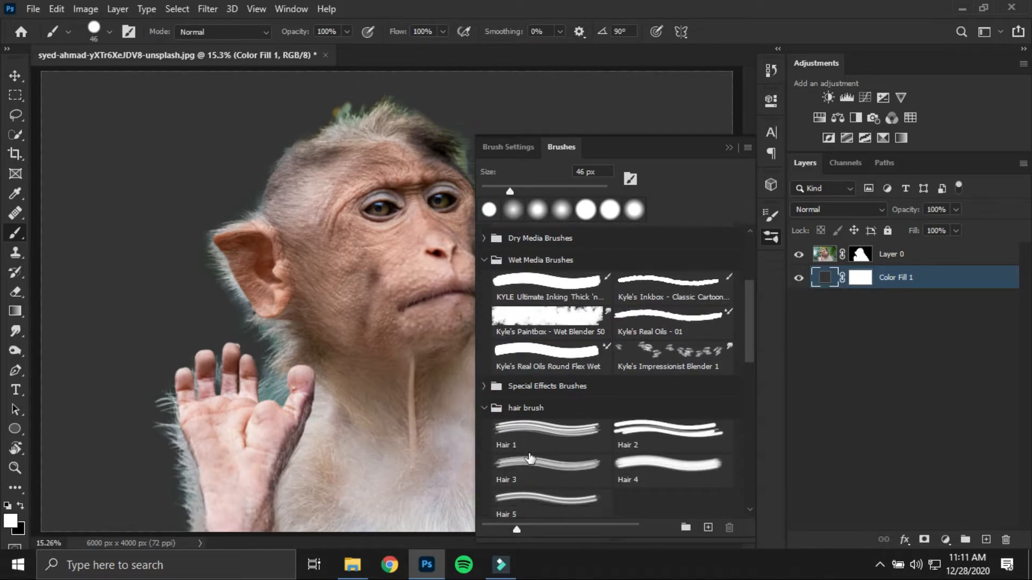
click(537, 429)
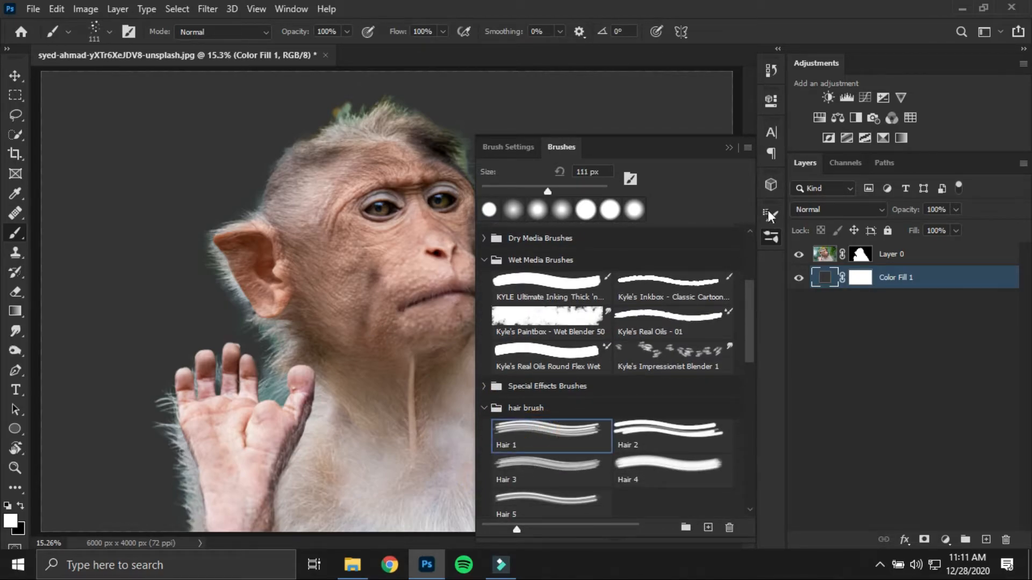
click(729, 147)
Target the monkey layer's mask with black as the foreground color, and set the brush to 71% opacity and 56% flow.
click(860, 254)
key(x)
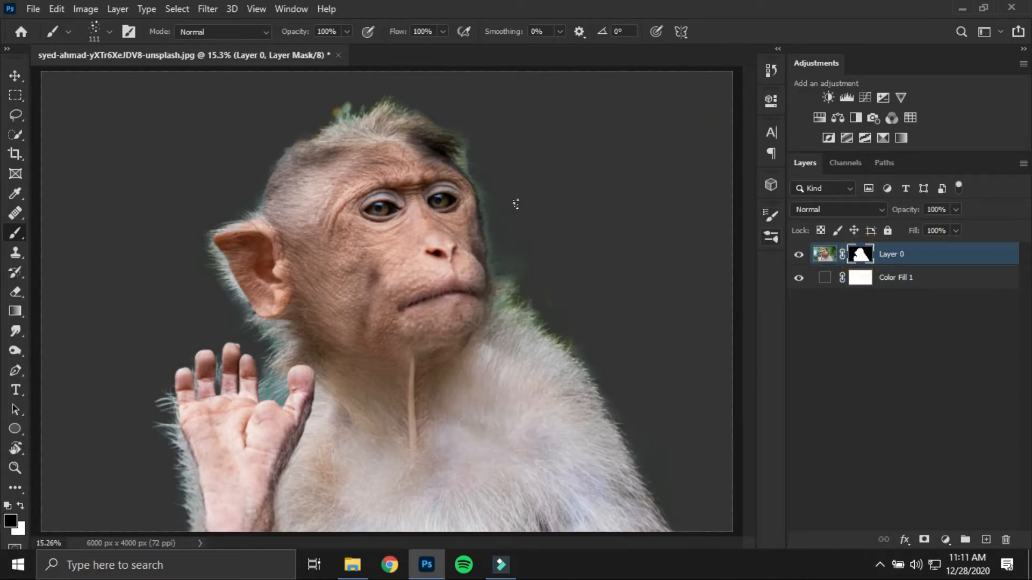
scroll(371, 165, up, 6)
drag(389, 154, 98, 173)
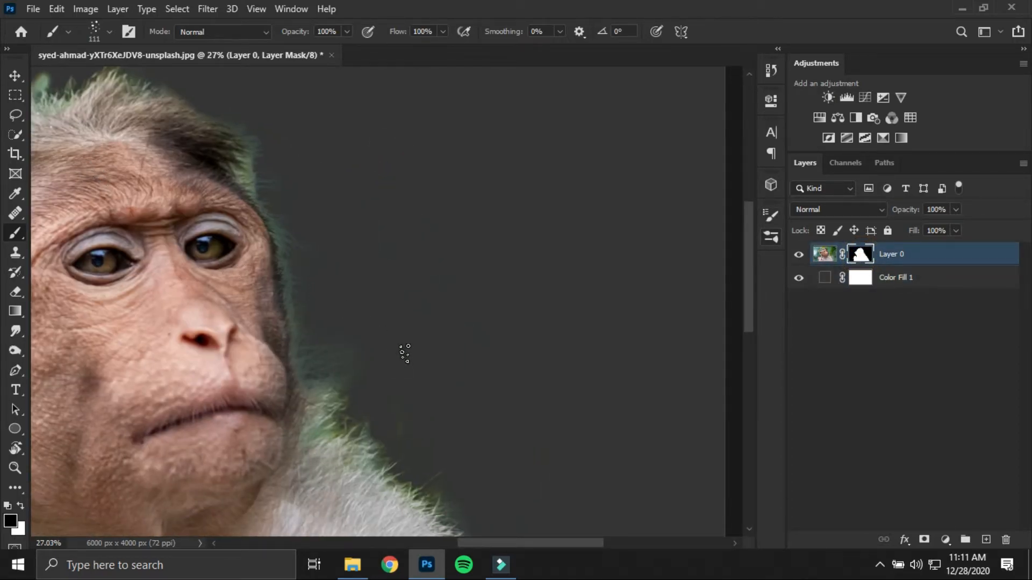
drag(394, 36, 361, 42)
drag(299, 34, 278, 33)
Try a hair brush stroke on the mask over the haze beside the far cheek.
scroll(386, 359, up, 3)
drag(387, 366, 442, 169)
scroll(365, 185, up, 3)
mouse_move(352, 204)
mouse_down()
mouse_move(378, 188)
mouse_move(363, 195)
mouse_move(430, 194)
mouse_up()
key(ctrl+z)
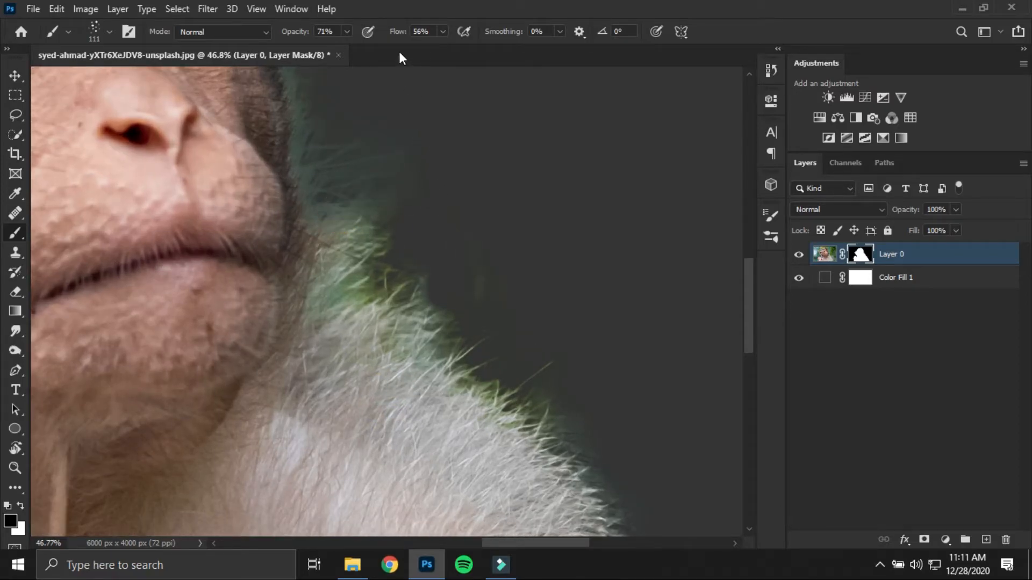
Set the hair brush to 14% flow and 51 px, and mask out the green fringe where the neck meets the shoulder.
drag(392, 33, 386, 34)
alt+right_click(399, 202)
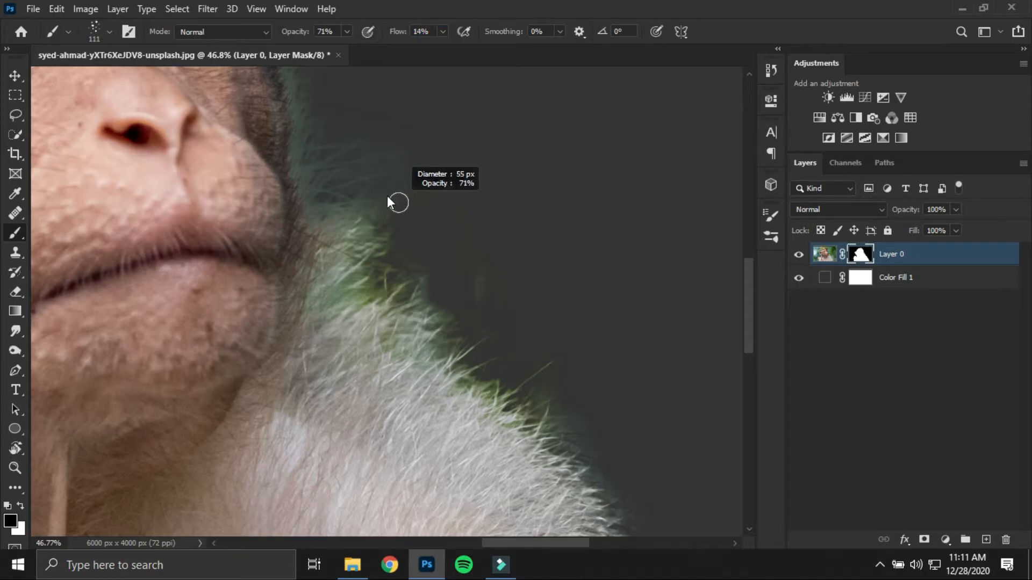
mouse_move(387, 196)
mouse_down()
mouse_move(347, 216)
mouse_move(390, 188)
mouse_move(423, 205)
mouse_move(410, 230)
mouse_up()
click(396, 228)
click(368, 253)
click(368, 267)
mouse_move(375, 285)
mouse_down()
mouse_move(436, 250)
mouse_move(397, 254)
mouse_move(464, 232)
mouse_up()
click(460, 260)
click(450, 297)
click(412, 334)
click(399, 330)
Mask out the greenish haze from the neck fur up along the far cheek with short hair brush strokes.
mouse_move(376, 308)
mouse_down()
mouse_move(401, 293)
mouse_move(393, 317)
mouse_move(380, 316)
mouse_up()
click(400, 311)
click(414, 274)
drag(371, 278, 406, 221)
mouse_move(361, 248)
mouse_down()
mouse_move(398, 221)
mouse_move(377, 213)
mouse_move(411, 171)
mouse_up()
click(364, 210)
click(366, 188)
drag(327, 163, 376, 137)
mouse_move(327, 151)
mouse_down()
mouse_move(398, 124)
mouse_move(366, 118)
mouse_up()
mouse_move(303, 135)
mouse_down()
mouse_move(369, 108)
mouse_move(410, 396)
mouse_move(316, 163)
mouse_up()
Dab the hair brush along the upper shoulder's fur edge to mask out the green background remnants.
mouse_move(594, 479)
mouse_down()
mouse_move(516, 330)
mouse_move(428, 301)
mouse_up()
click(401, 310)
click(463, 334)
click(417, 334)
click(443, 316)
click(463, 309)
click(424, 314)
click(430, 308)
click(424, 295)
click(447, 350)
click(435, 363)
click(450, 376)
click(514, 390)
click(453, 405)
click(495, 426)
Dab the hair brush along the outer shoulder's fur edge to mask out the dark green haze.
mouse_move(543, 431)
mouse_down()
mouse_move(493, 294)
mouse_move(500, 300)
mouse_up()
click(538, 381)
click(508, 365)
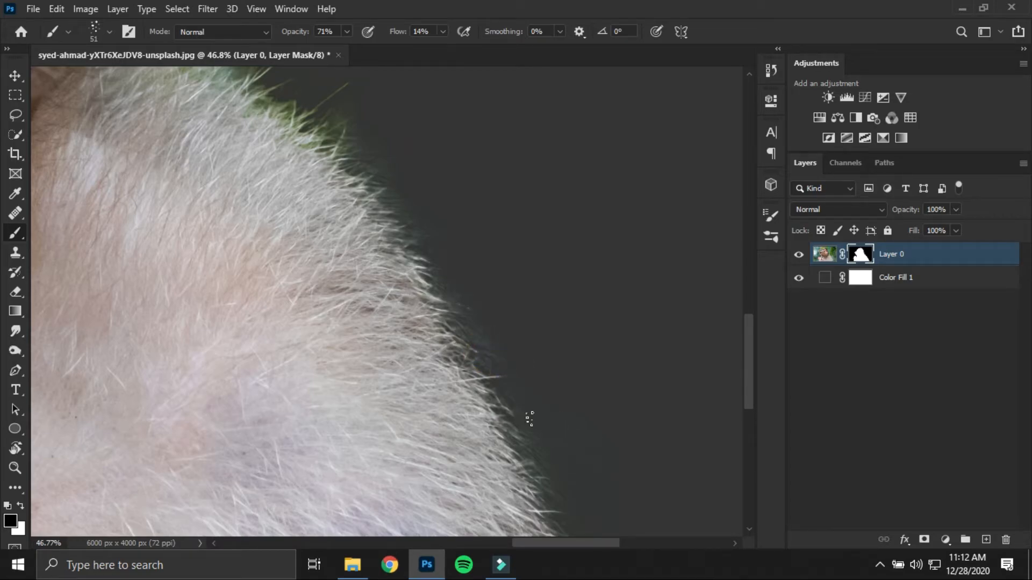
click(465, 358)
click(479, 339)
click(454, 329)
click(424, 297)
click(406, 270)
click(467, 287)
click(415, 241)
click(475, 252)
click(379, 193)
click(394, 192)
Mask out the leftover haze along the lower back's fur edge near the image's bottom with hair brush dabs.
drag(578, 325, 500, 93)
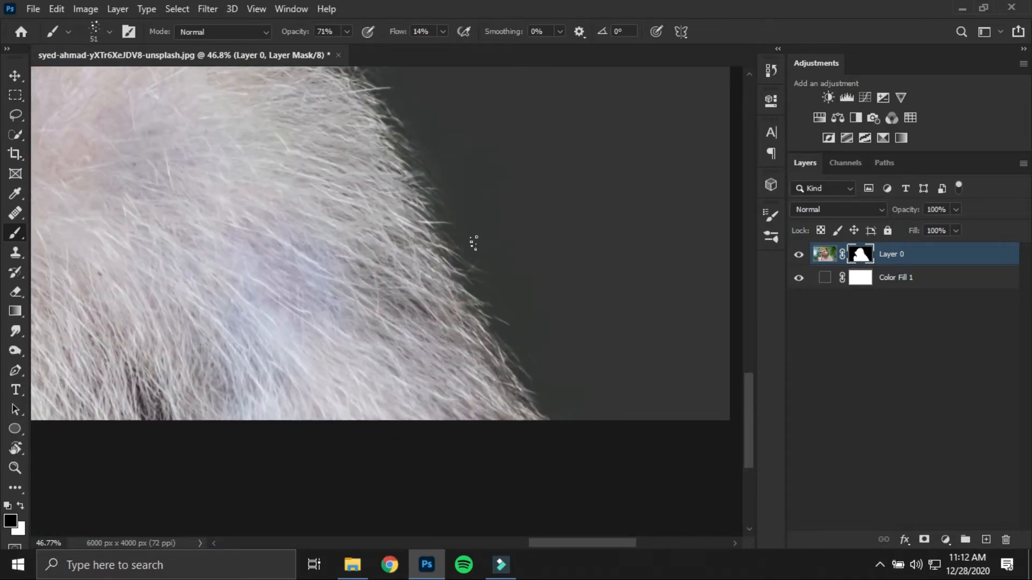
click(497, 244)
click(478, 204)
click(445, 187)
click(489, 205)
click(385, 158)
click(374, 134)
click(385, 118)
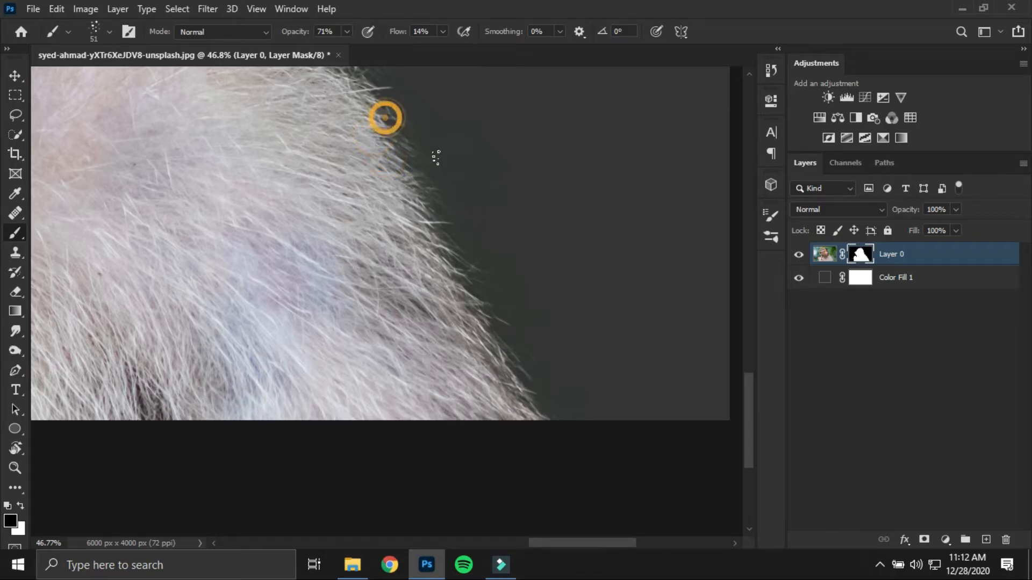
Go back over the upper shoulder's fur edge with hair brush dabs to mask out more of the background haze.
drag(409, 125, 591, 418)
drag(451, 196, 473, 332)
click(457, 259)
click(451, 296)
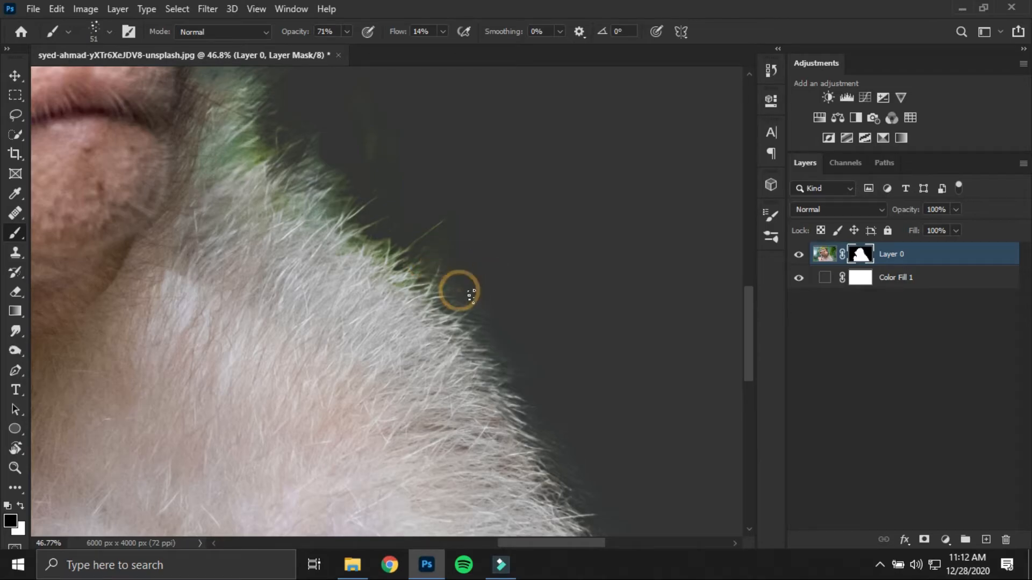
click(506, 325)
click(450, 315)
click(480, 341)
click(524, 360)
click(479, 351)
click(433, 251)
click(418, 234)
Resize the hair brush to 167 px and then 68 px, masking out the haze beside the neck fur and far cheek.
drag(442, 323, 456, 321)
click(419, 332)
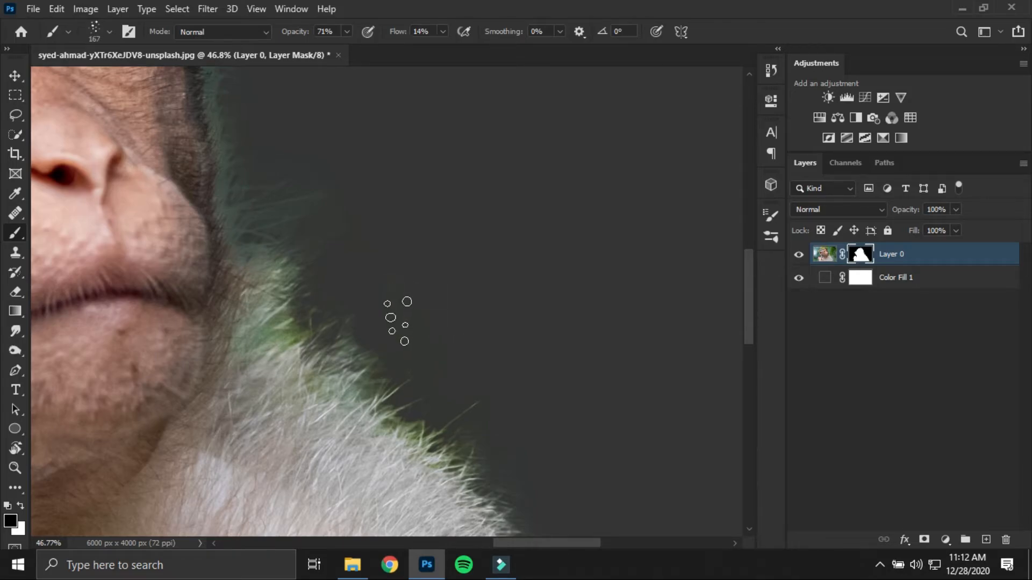
mouse_move(357, 234)
mouse_down()
mouse_move(528, 432)
mouse_move(513, 422)
mouse_up()
click(442, 444)
click(456, 424)
click(503, 376)
click(417, 394)
click(410, 391)
click(444, 417)
click(470, 438)
click(476, 472)
click(512, 447)
click(419, 486)
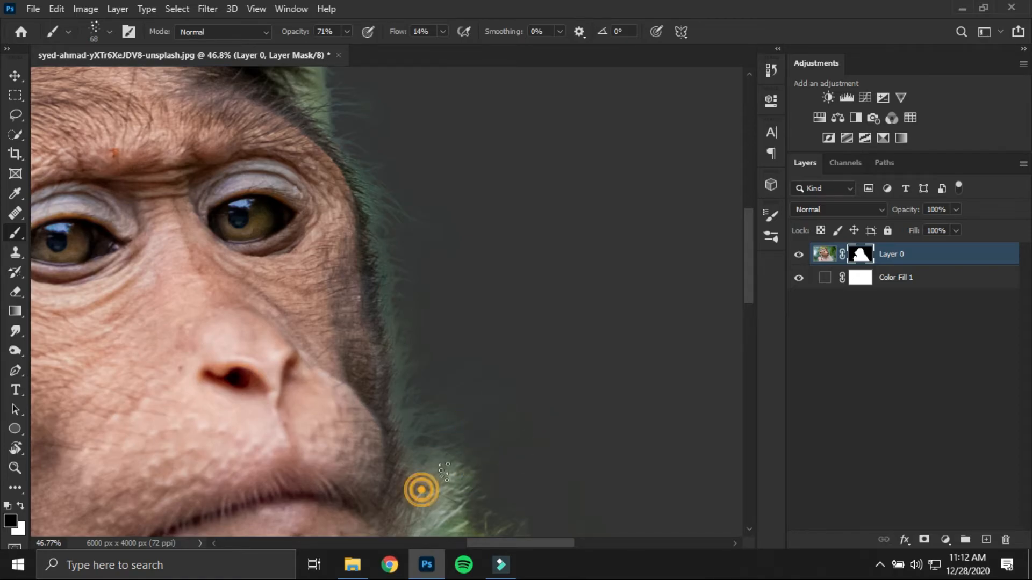
click(443, 448)
Mask out the green haze beside the far brow and the dark tuft above it with short hair brush strokes.
mouse_move(503, 370)
mouse_down()
mouse_move(486, 238)
mouse_move(585, 482)
mouse_up()
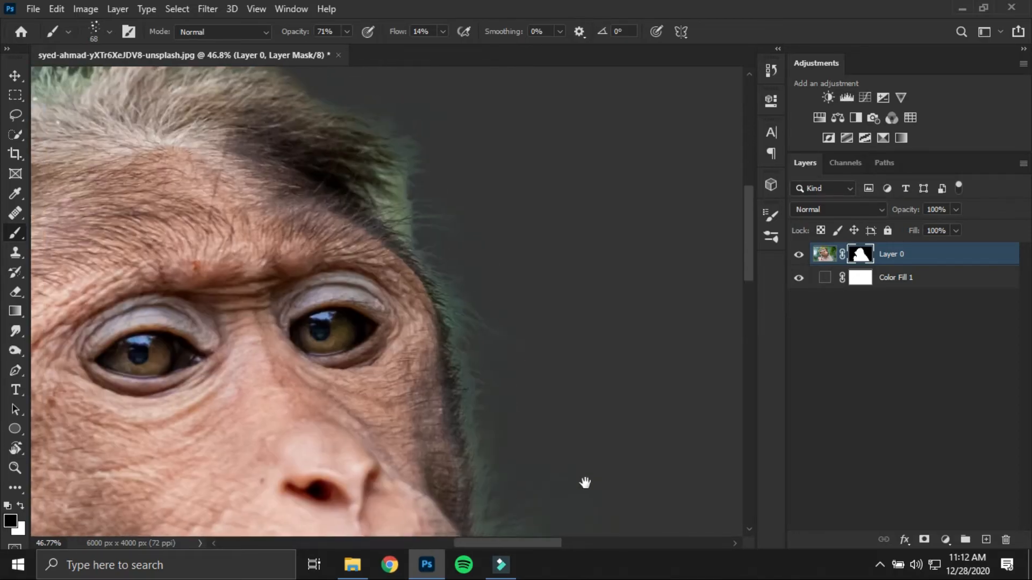
click(472, 315)
mouse_move(423, 179)
mouse_down()
mouse_move(470, 288)
mouse_move(444, 306)
mouse_move(482, 342)
mouse_move(461, 315)
mouse_move(471, 288)
mouse_move(481, 267)
mouse_move(513, 260)
mouse_up()
click(448, 294)
click(442, 308)
mouse_move(482, 258)
mouse_down()
mouse_move(513, 259)
mouse_move(455, 255)
mouse_move(451, 245)
mouse_move(484, 248)
mouse_up()
drag(451, 251, 482, 249)
mouse_move(428, 228)
mouse_down()
mouse_move(442, 218)
mouse_move(396, 203)
mouse_move(447, 218)
mouse_move(461, 242)
mouse_move(497, 253)
mouse_up()
mouse_move(442, 260)
mouse_down()
mouse_move(499, 252)
mouse_move(502, 265)
mouse_move(426, 280)
mouse_move(473, 304)
mouse_move(459, 317)
mouse_move(432, 300)
mouse_move(514, 365)
mouse_move(511, 341)
mouse_move(539, 350)
mouse_up()
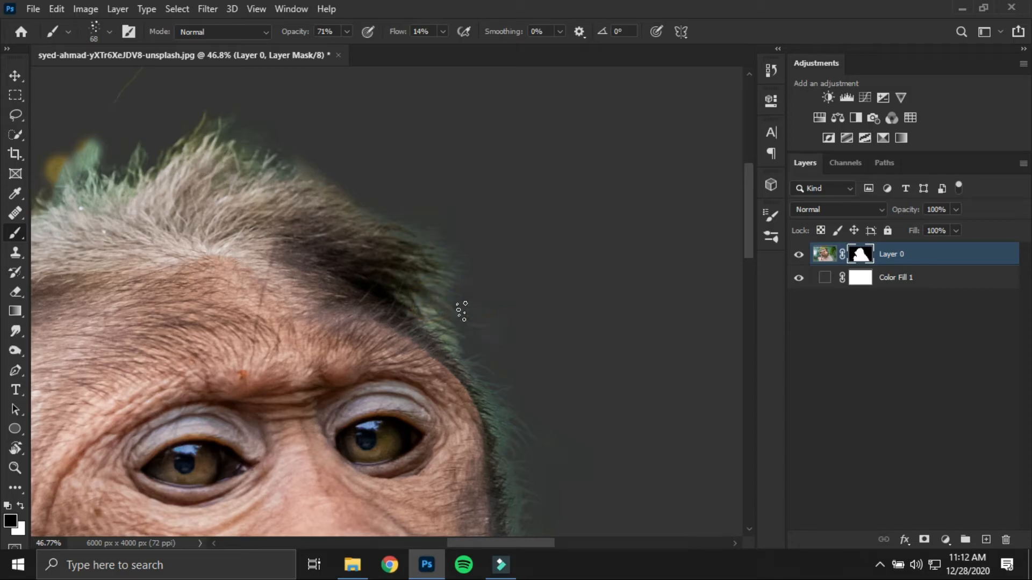
drag(431, 304, 445, 317)
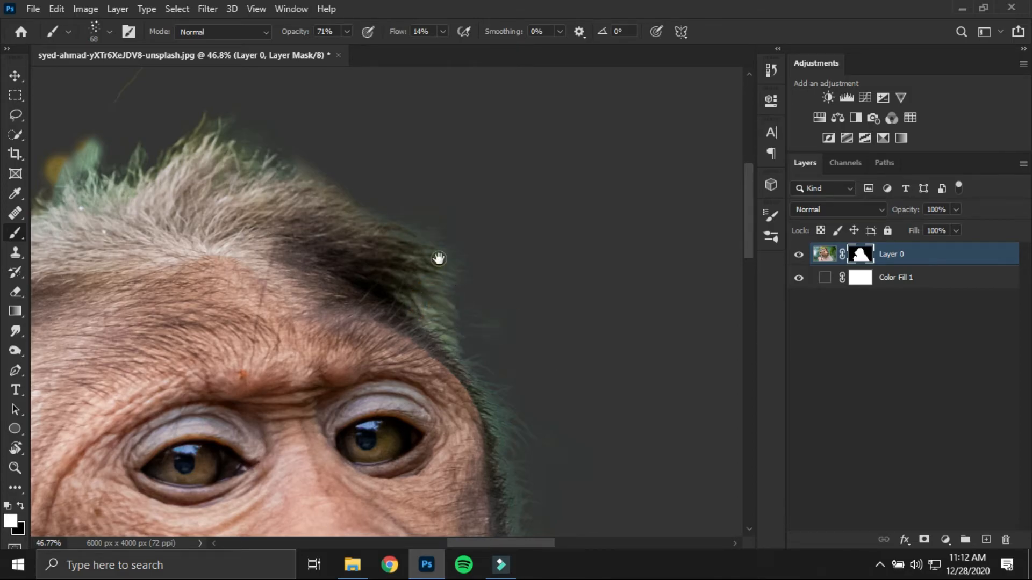
Mask out the haze along the far slope of the head's top, lowering the brush opacity to 37%.
drag(439, 259, 648, 386)
drag(505, 302, 532, 293)
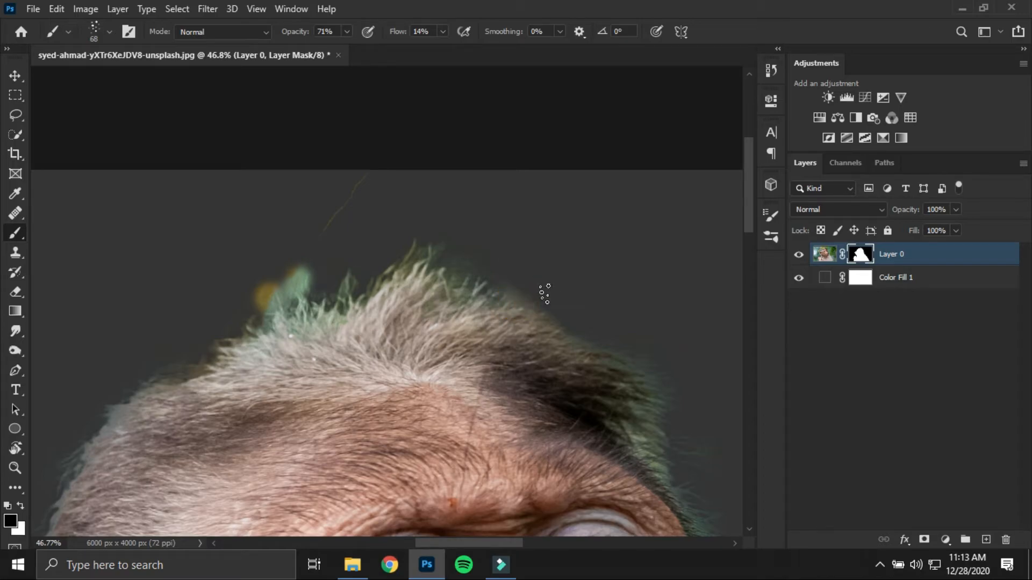
mouse_move(502, 292)
mouse_down()
mouse_move(490, 281)
mouse_move(531, 318)
mouse_move(555, 323)
mouse_up()
drag(306, 35, 295, 36)
drag(480, 285, 517, 289)
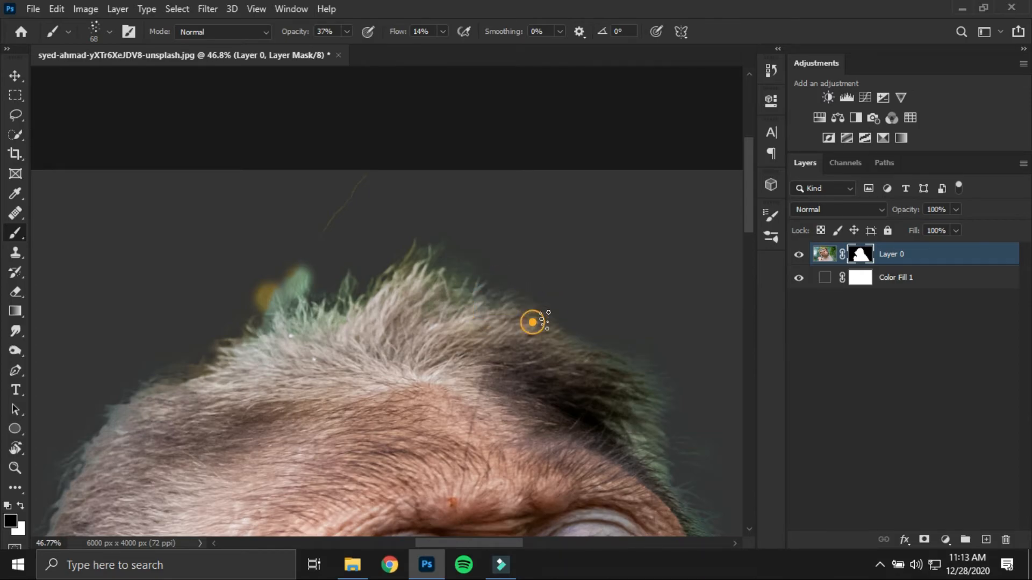
Mask out the orange and green background blotch above the crown with hair brush dabs.
drag(326, 270, 522, 210)
drag(469, 237, 464, 227)
click(427, 219)
click(418, 222)
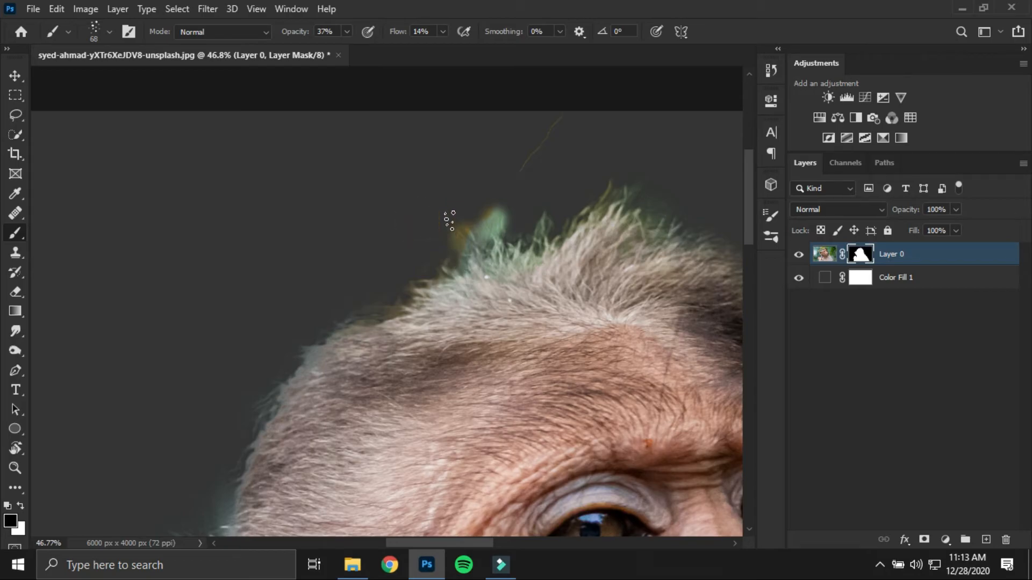
click(482, 262)
click(500, 233)
click(473, 237)
click(460, 242)
click(458, 235)
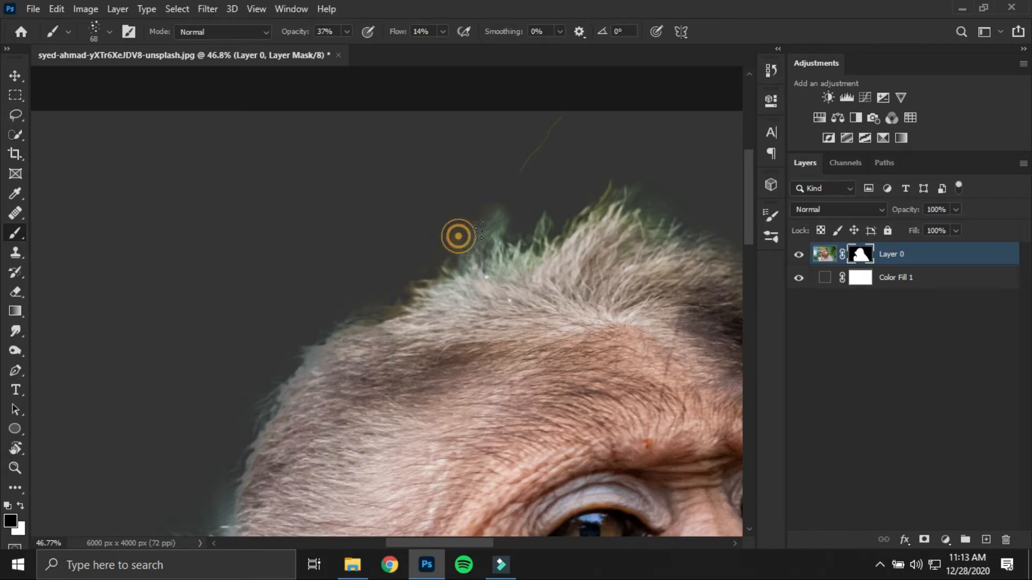
click(433, 223)
click(459, 230)
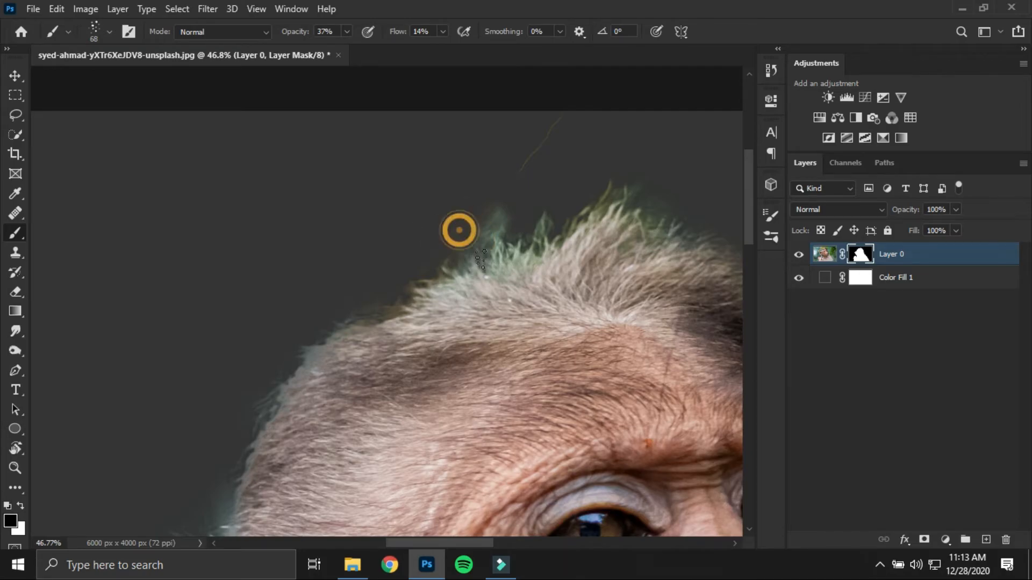
Brush short strokes through the crown's hair tips to mask out the teal haze between the strands.
mouse_move(501, 191)
mouse_down()
mouse_move(497, 246)
mouse_move(483, 260)
mouse_up()
drag(499, 212, 493, 255)
click(455, 252)
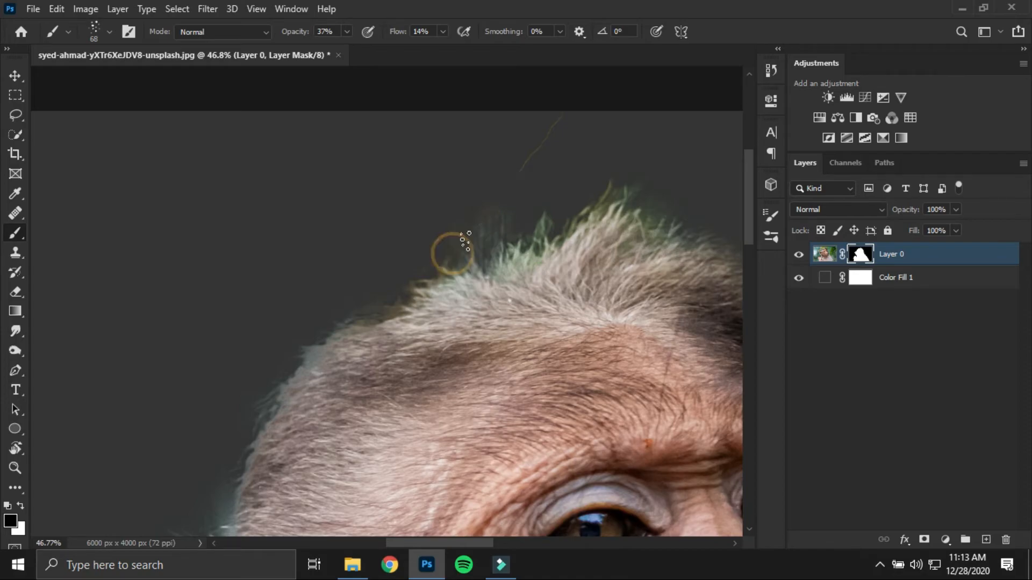
drag(507, 298, 501, 252)
click(498, 262)
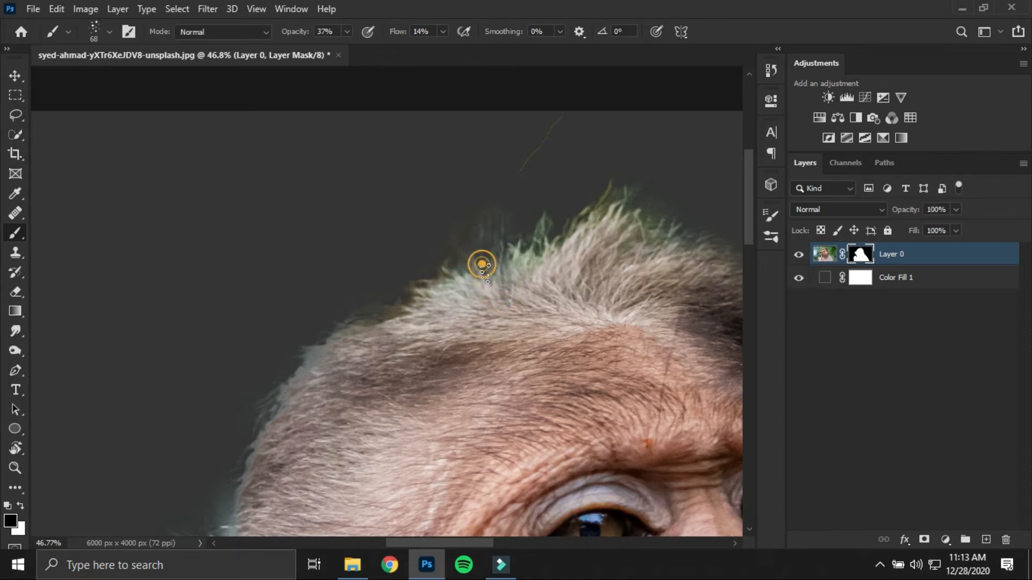
Paint fine hair strands back in on the crown with white, and mask out haze around the hair tips with black.
mouse_move(482, 295)
mouse_down()
mouse_move(520, 284)
mouse_move(501, 280)
mouse_move(490, 250)
mouse_move(514, 305)
mouse_move(465, 248)
mouse_move(486, 294)
mouse_move(441, 282)
mouse_move(433, 283)
mouse_up()
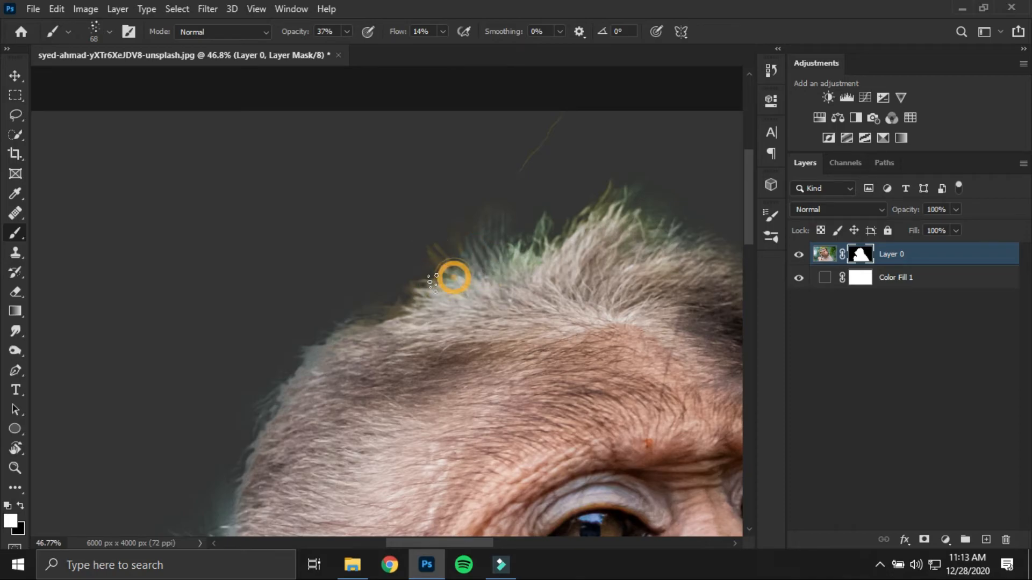
key(x)
mouse_move(417, 237)
mouse_down()
mouse_move(455, 283)
mouse_move(451, 258)
mouse_move(421, 239)
mouse_move(440, 255)
mouse_move(466, 236)
mouse_move(474, 246)
mouse_move(477, 227)
mouse_move(487, 248)
mouse_move(488, 203)
mouse_move(503, 223)
mouse_move(514, 205)
mouse_move(548, 217)
mouse_move(494, 209)
mouse_move(485, 243)
mouse_move(479, 217)
mouse_move(451, 275)
mouse_move(432, 253)
mouse_move(448, 255)
mouse_move(448, 230)
mouse_move(519, 213)
mouse_up()
drag(521, 306, 377, 300)
click(468, 162)
click(497, 162)
mouse_move(501, 162)
mouse_down()
mouse_move(463, 222)
mouse_move(455, 207)
mouse_up()
Mask out the teal haze along the back of the head just above the ear with hair brush dabs.
mouse_move(324, 352)
mouse_down()
mouse_move(457, 274)
mouse_move(594, 166)
mouse_up()
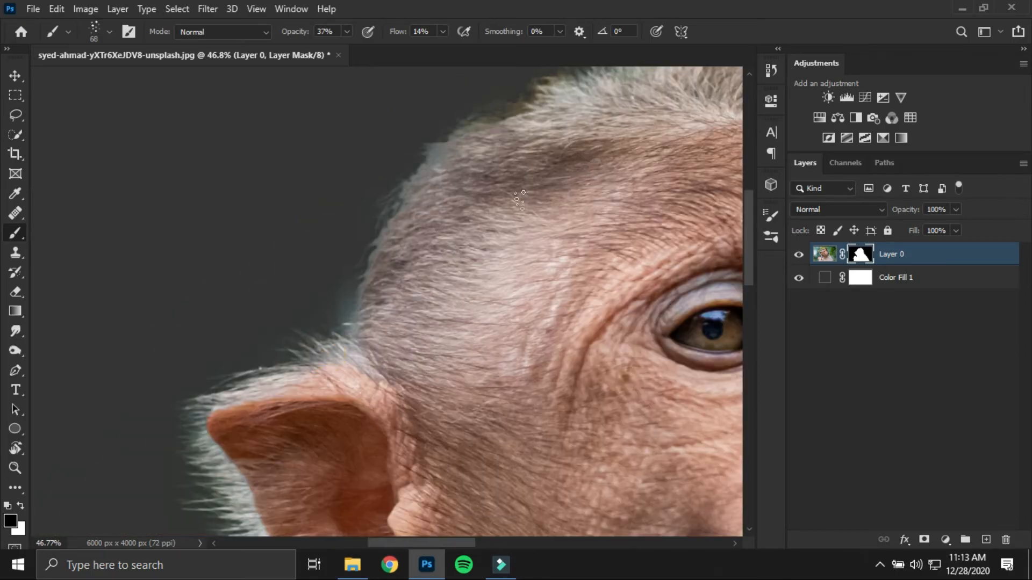
click(332, 265)
click(355, 318)
click(365, 300)
mouse_move(338, 307)
mouse_down()
mouse_move(365, 285)
mouse_move(356, 313)
mouse_move(375, 310)
mouse_move(372, 284)
mouse_move(334, 295)
mouse_move(348, 280)
mouse_move(368, 283)
mouse_move(332, 323)
mouse_up()
click(356, 317)
click(375, 309)
click(372, 295)
click(362, 282)
click(349, 279)
mouse_move(368, 283)
mouse_down()
mouse_move(369, 307)
mouse_move(397, 197)
mouse_up()
Dab the hair brush along the ear's lower outer edge and below the earlobe to mask out the haze.
drag(417, 345, 371, 230)
scroll(369, 231, down, 2)
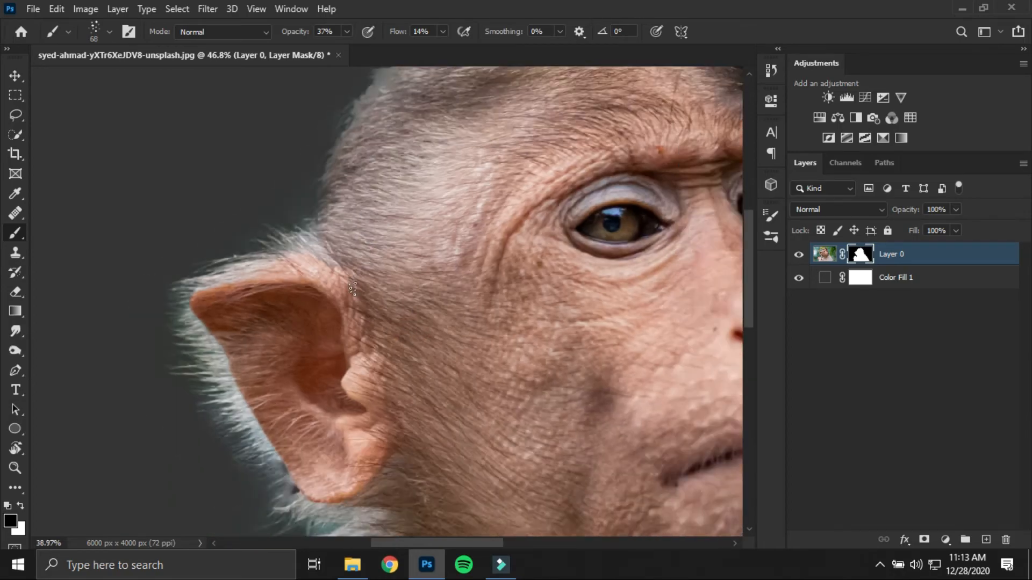
drag(411, 406, 412, 228)
scroll(272, 297, up, 1)
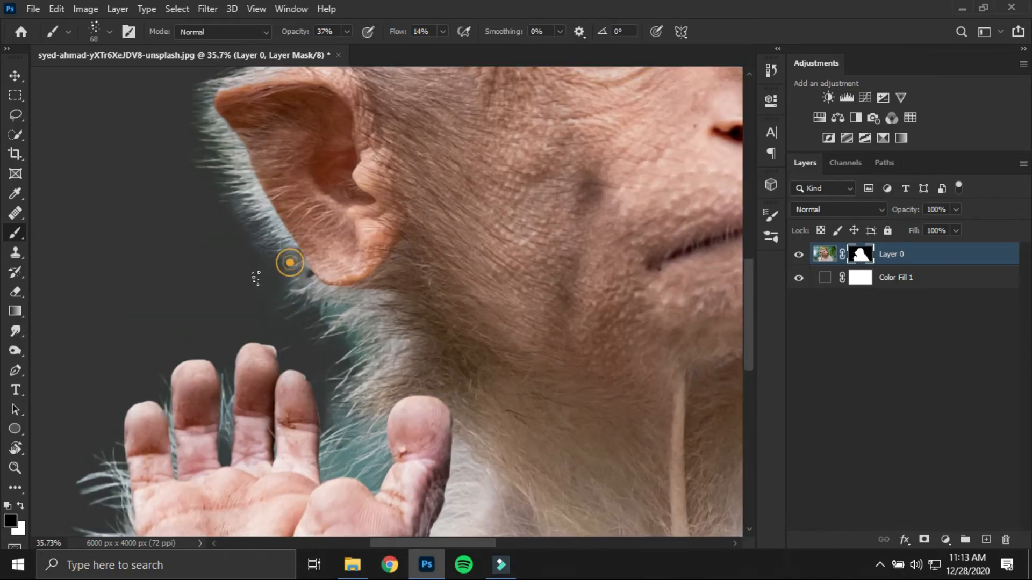
click(272, 290)
click(297, 288)
click(306, 298)
click(315, 300)
click(285, 261)
click(279, 238)
click(251, 223)
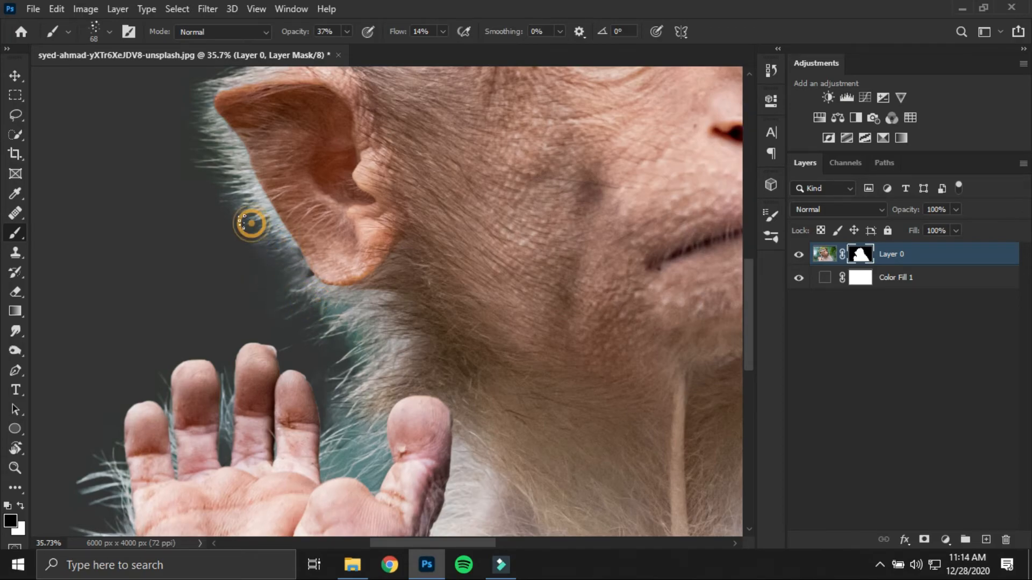
Mask out teal haze between the raised hand's fingers and the neck fur, and check the whole cutout.
drag(364, 384, 489, 182)
click(455, 250)
click(457, 204)
click(449, 203)
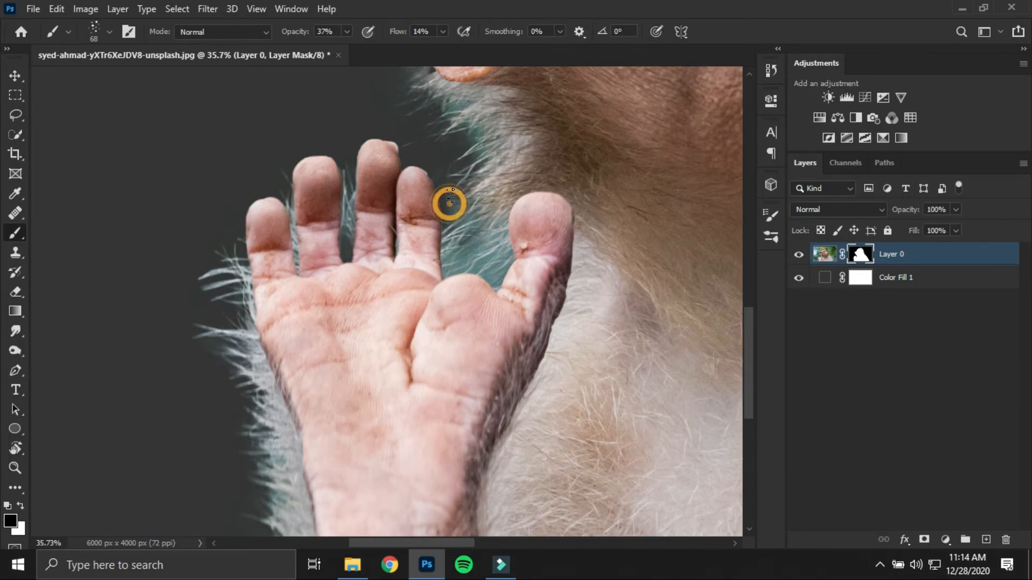
drag(444, 438, 430, 271)
scroll(430, 272, down, 1)
scroll(431, 272, down, 3)
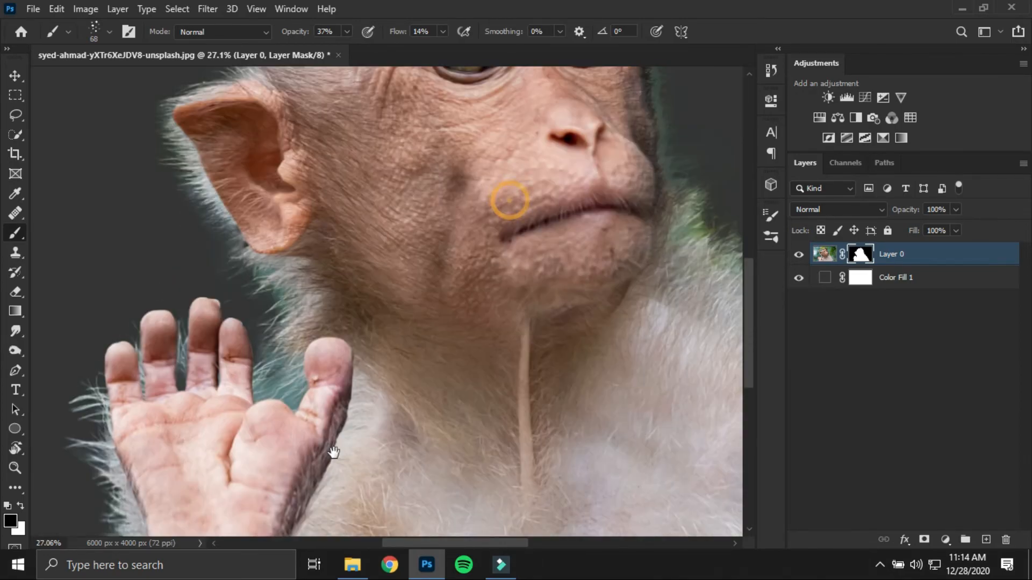
scroll(61, 303, up, 1)
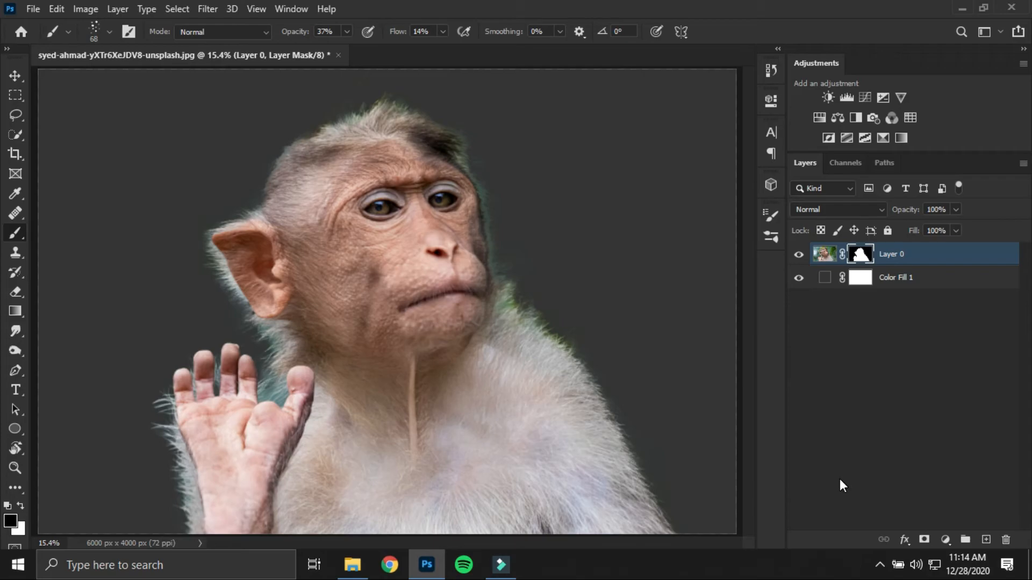
Activate the Smudge tool and choose the Hair 1 brush at 111 px for it.
click(24, 330)
click(537, 145)
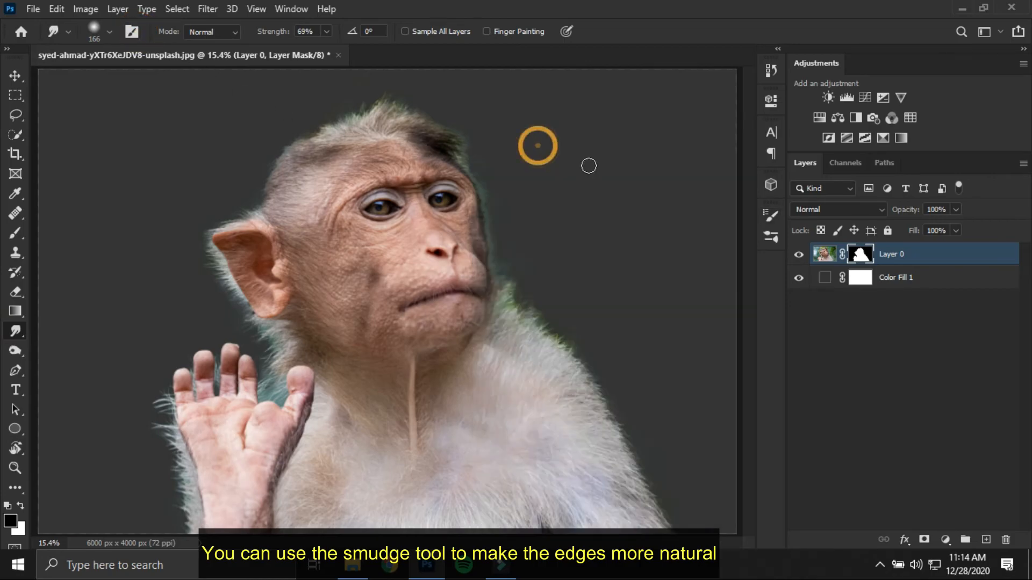
click(131, 31)
click(555, 147)
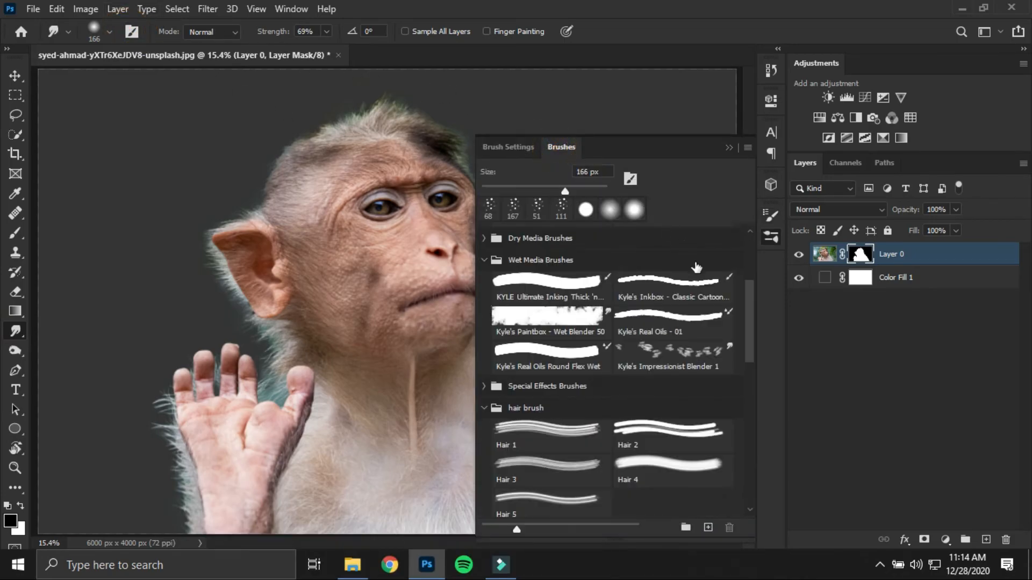
click(554, 444)
click(140, 145)
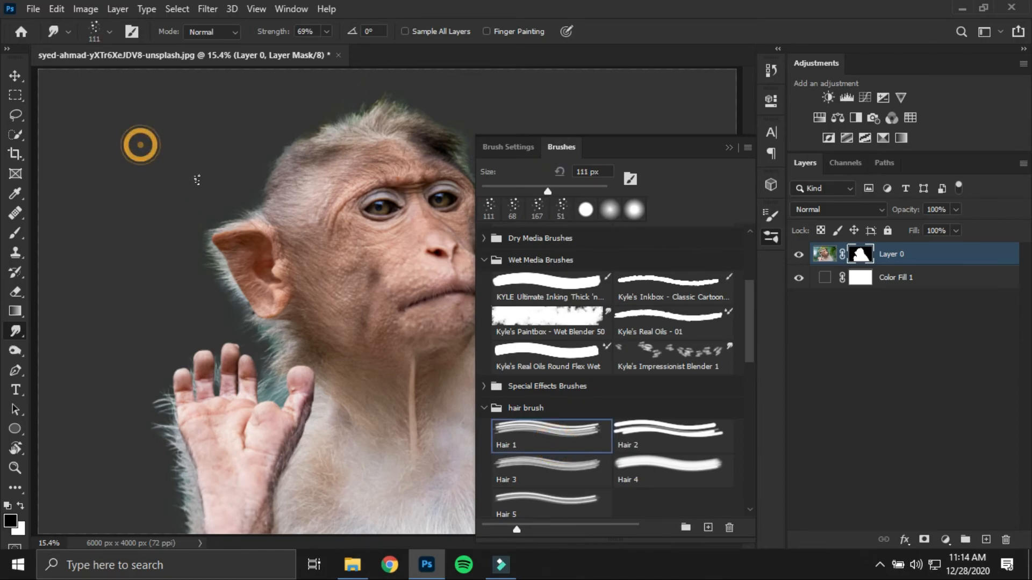
click(725, 145)
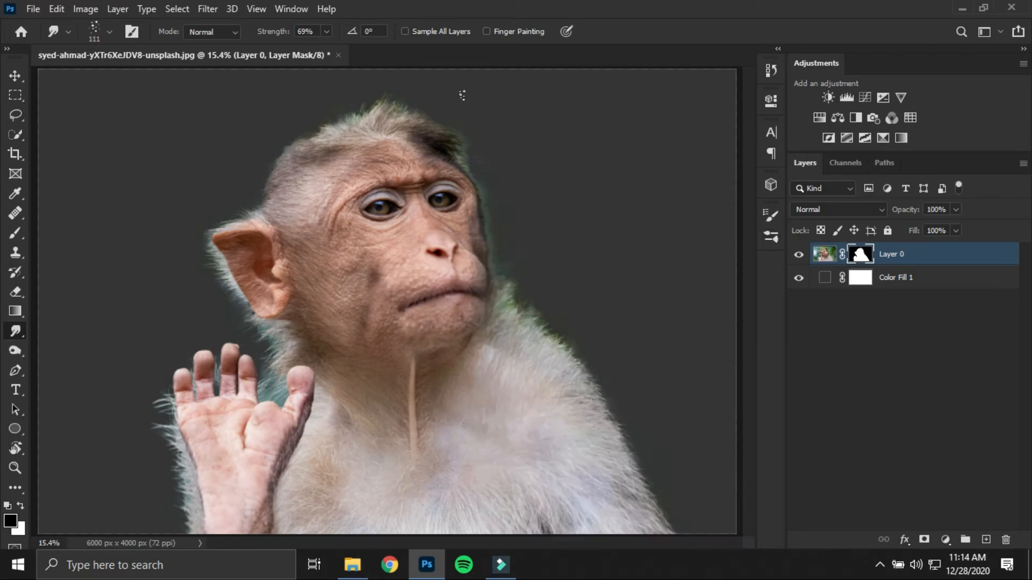
Set the Smudge strength to 32% and smudge the fur edge outward where the neck meets the shoulder.
mouse_move(269, 28)
mouse_down()
mouse_move(253, 35)
mouse_move(263, 34)
mouse_up()
scroll(525, 299, up, 8)
mouse_move(527, 301)
mouse_down()
mouse_move(381, 259)
mouse_move(389, 212)
mouse_up()
drag(339, 235, 369, 203)
drag(336, 252, 376, 220)
drag(349, 304, 411, 290)
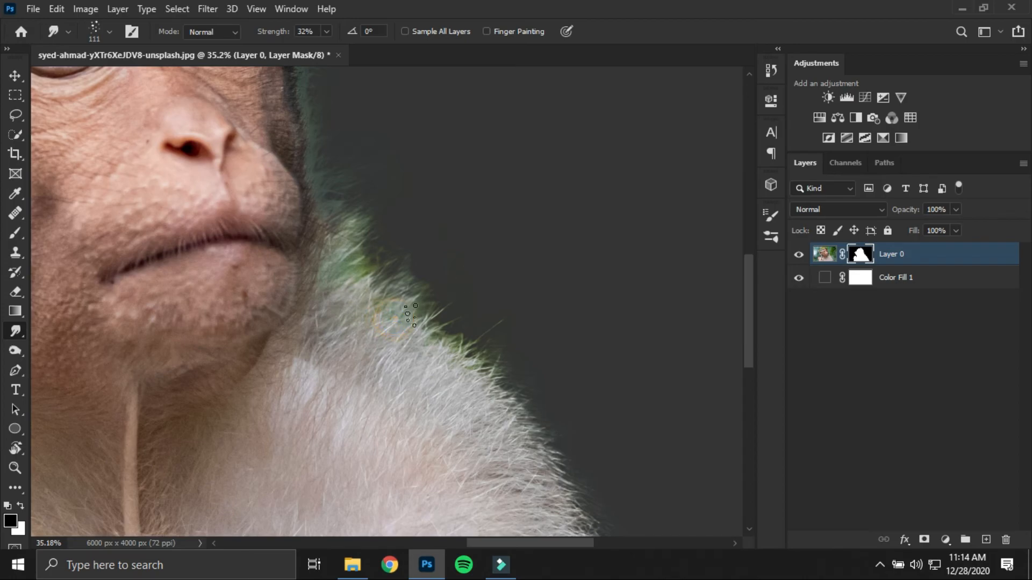
Smudge the fur outward along the upper slope of the shoulder to form fine hairs at the mask edge.
drag(433, 330, 476, 310)
drag(461, 364, 508, 342)
mouse_move(481, 371)
mouse_down()
mouse_move(532, 345)
mouse_move(522, 363)
mouse_up()
drag(470, 361, 516, 337)
click(519, 317)
click(455, 345)
Smudge the mask edge along the side of the face and at the dark hair beside the forehead.
drag(413, 194, 462, 421)
drag(378, 389, 388, 376)
drag(375, 373, 398, 333)
drag(378, 237, 444, 382)
mouse_move(346, 281)
mouse_down()
mouse_move(381, 298)
mouse_move(388, 315)
mouse_up()
click(320, 297)
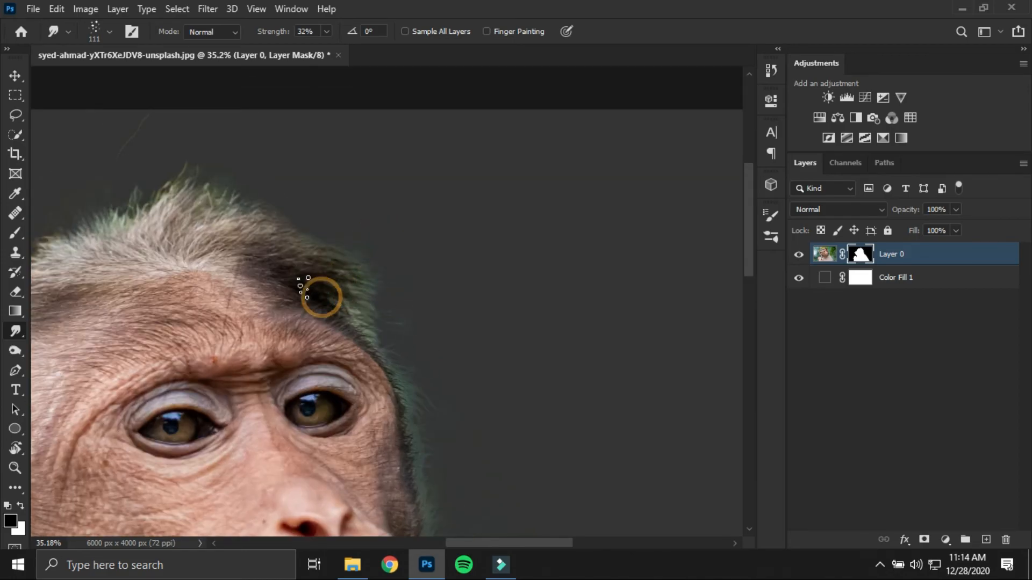
Smudge the short fur outward along the upper back of the head.
drag(276, 273, 589, 295)
click(340, 291)
drag(286, 324, 231, 328)
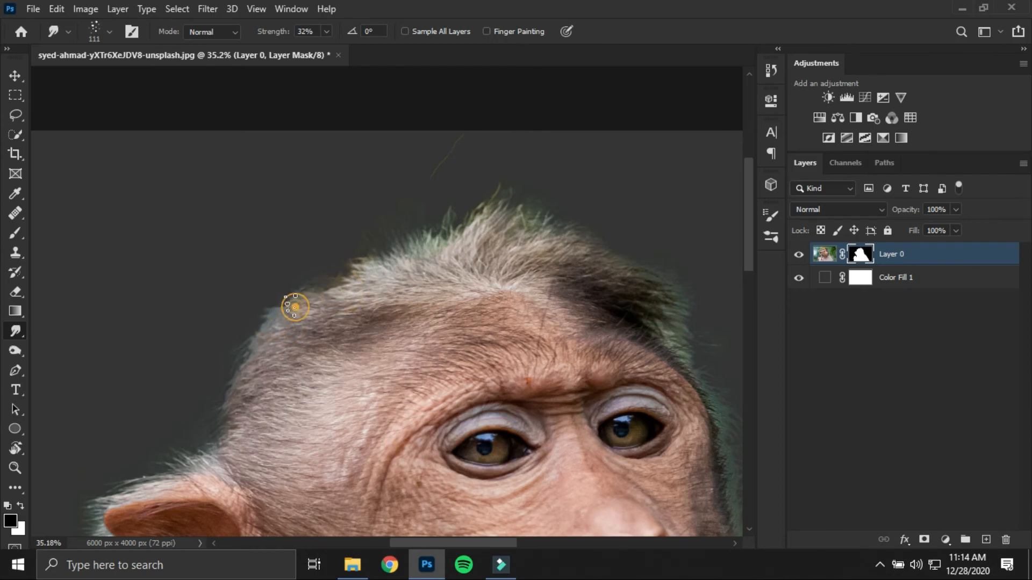
drag(324, 302, 283, 300)
Set the Smudge strength to 43% and smudge the hair edge across the crown of the head.
drag(270, 38, 333, 149)
mouse_move(302, 274)
mouse_down()
mouse_move(336, 272)
mouse_move(328, 267)
mouse_up()
mouse_move(400, 258)
mouse_down()
mouse_move(387, 230)
mouse_move(420, 250)
mouse_move(478, 230)
mouse_up()
mouse_move(555, 237)
mouse_down()
mouse_move(568, 219)
mouse_move(595, 234)
mouse_up()
Smudge the fur outward along the ear's outer edge.
drag(341, 409, 515, 184)
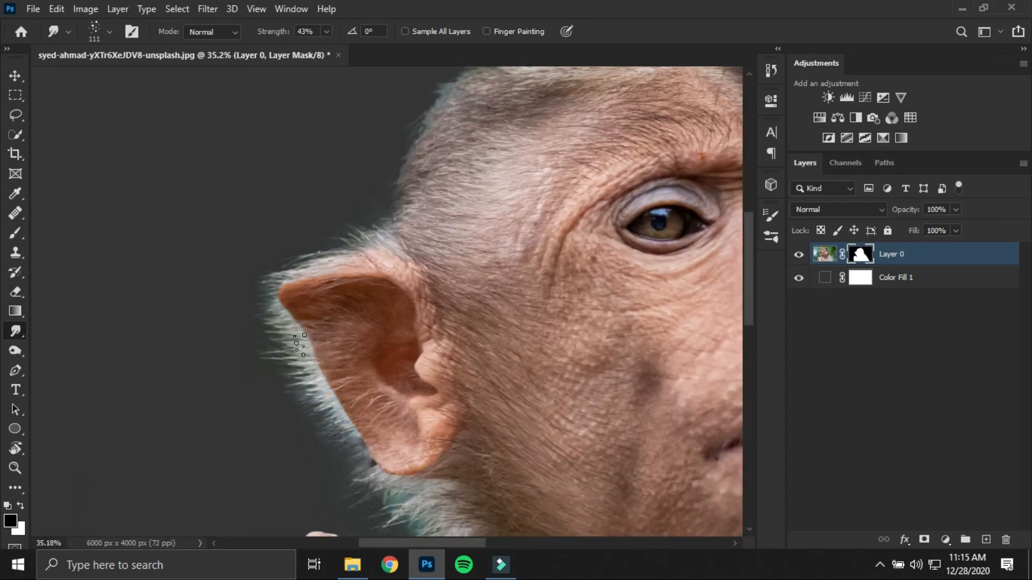
drag(486, 424, 434, 217)
mouse_move(321, 361)
mouse_down()
mouse_move(328, 355)
mouse_move(272, 290)
mouse_move(300, 250)
mouse_move(269, 221)
mouse_move(272, 180)
mouse_move(215, 150)
mouse_move(169, 147)
mouse_up()
drag(198, 134, 161, 134)
Examine the fur edges around the raised hand and the whole cutout against the dark background.
drag(210, 229, 444, 112)
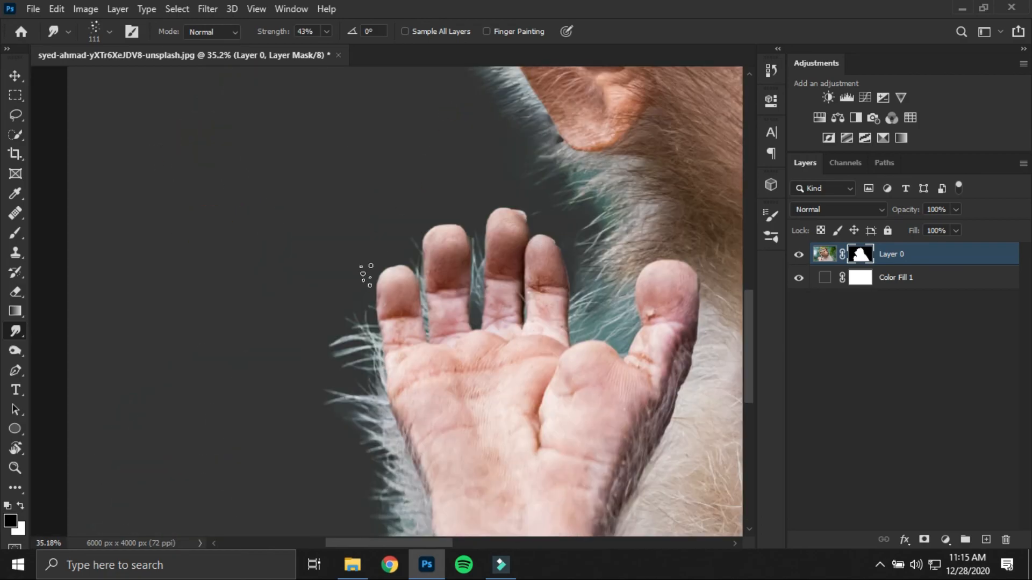
mouse_move(581, 272)
mouse_down()
mouse_move(614, 264)
mouse_move(591, 172)
mouse_move(288, 394)
mouse_up()
scroll(529, 220, down, 2)
scroll(321, 360, down, 2)
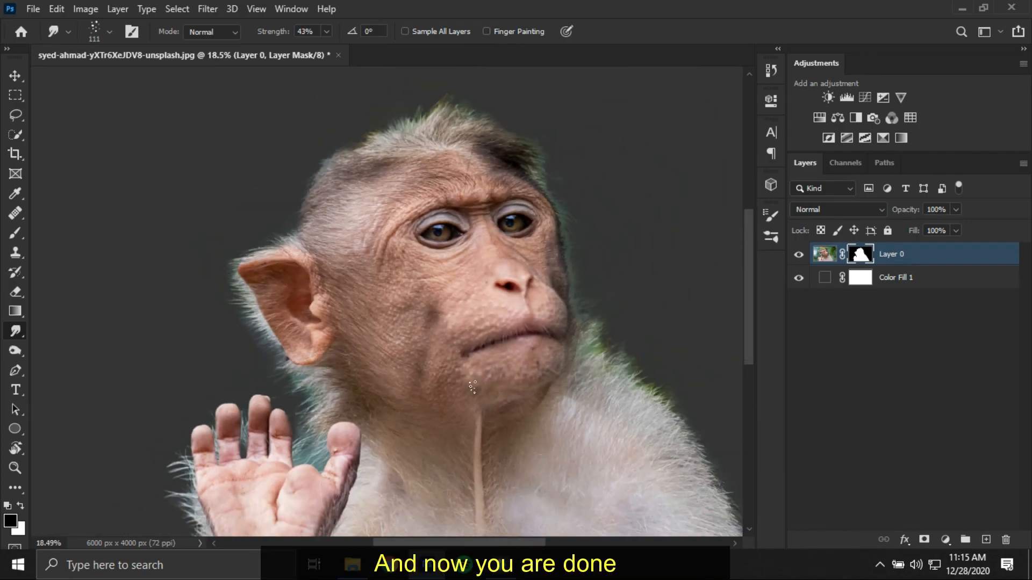
drag(556, 443, 520, 398)
scroll(520, 398, down, 2)
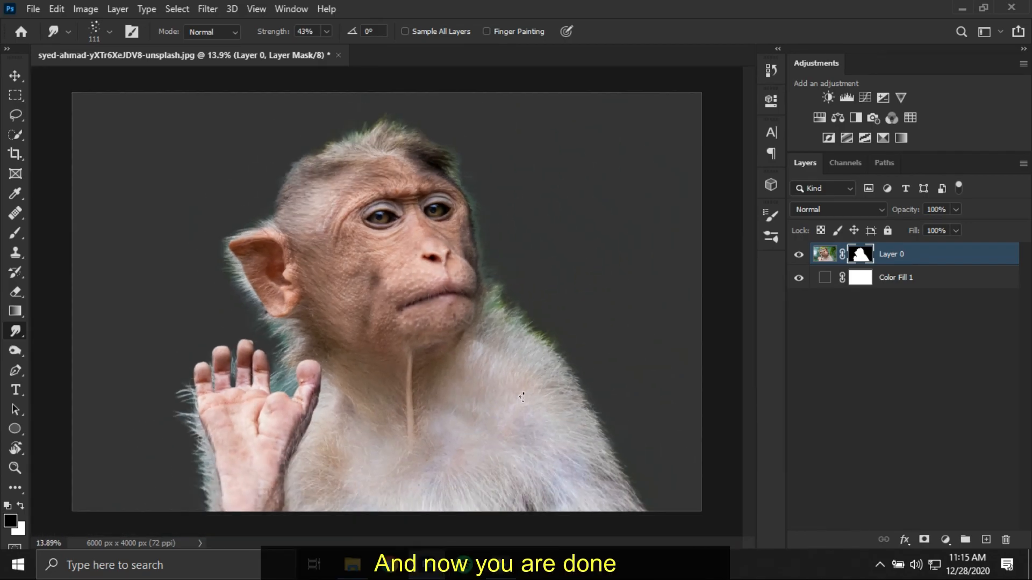